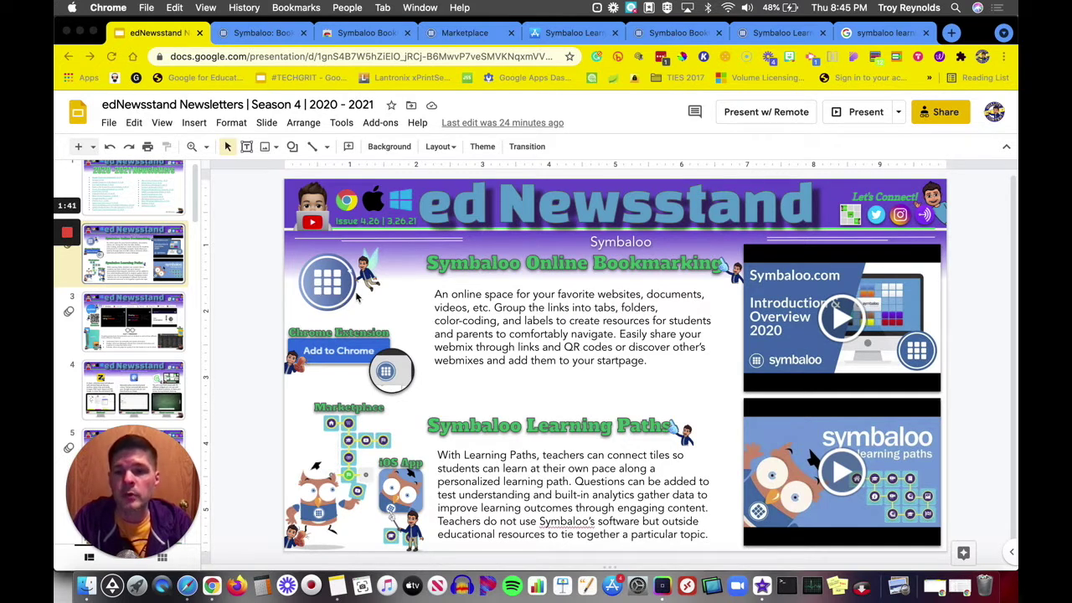
View the Symbaloo site and the Symbaloo Bookmarker extension's page in the Chrome Web Store
left_click(266, 33)
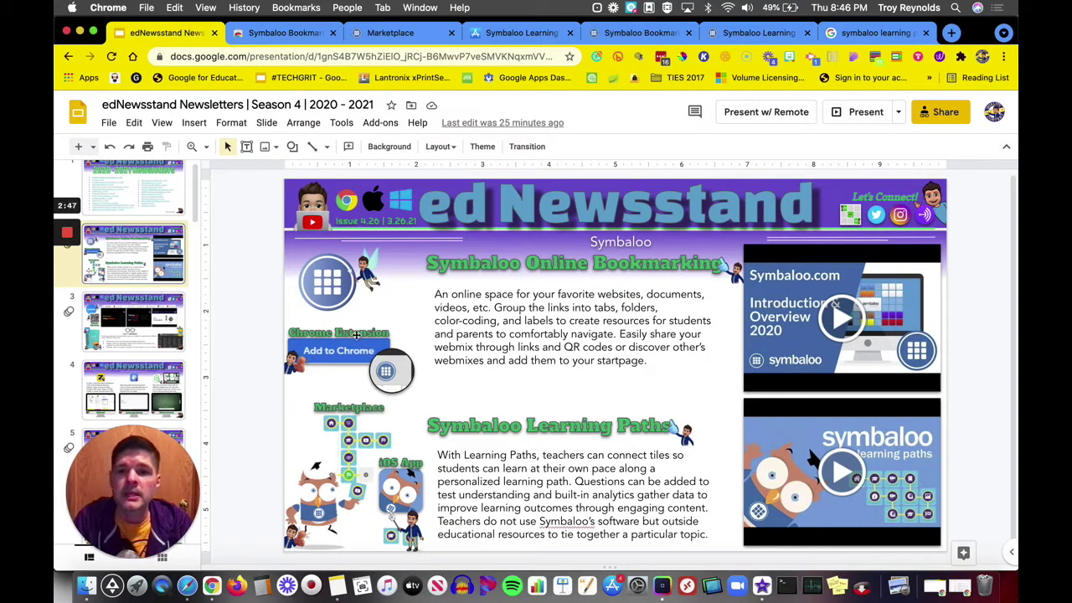
left_click(289, 33)
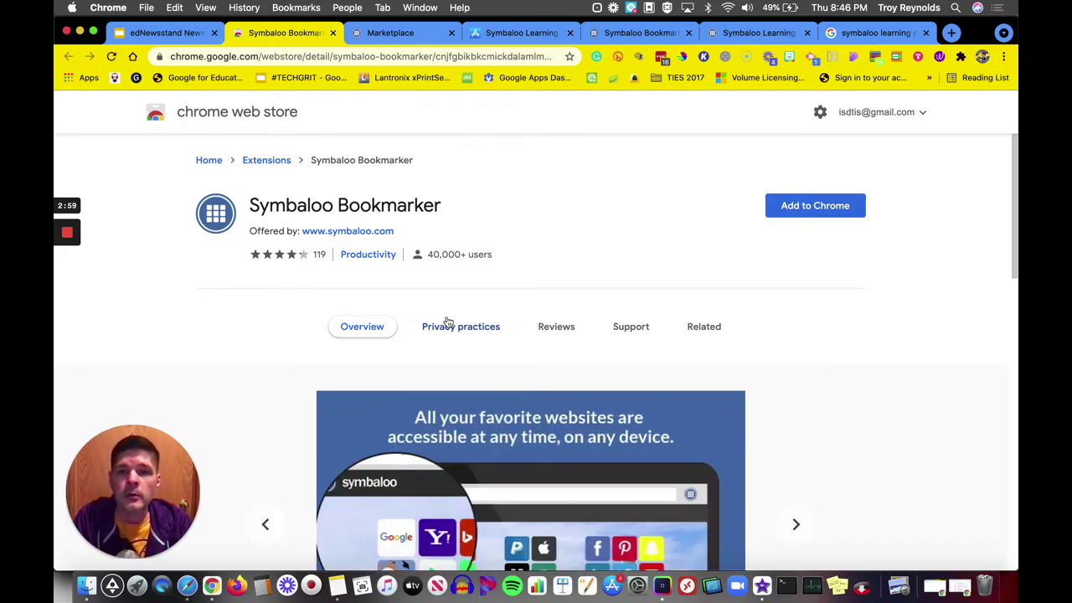
scroll(447, 321, "down", 1)
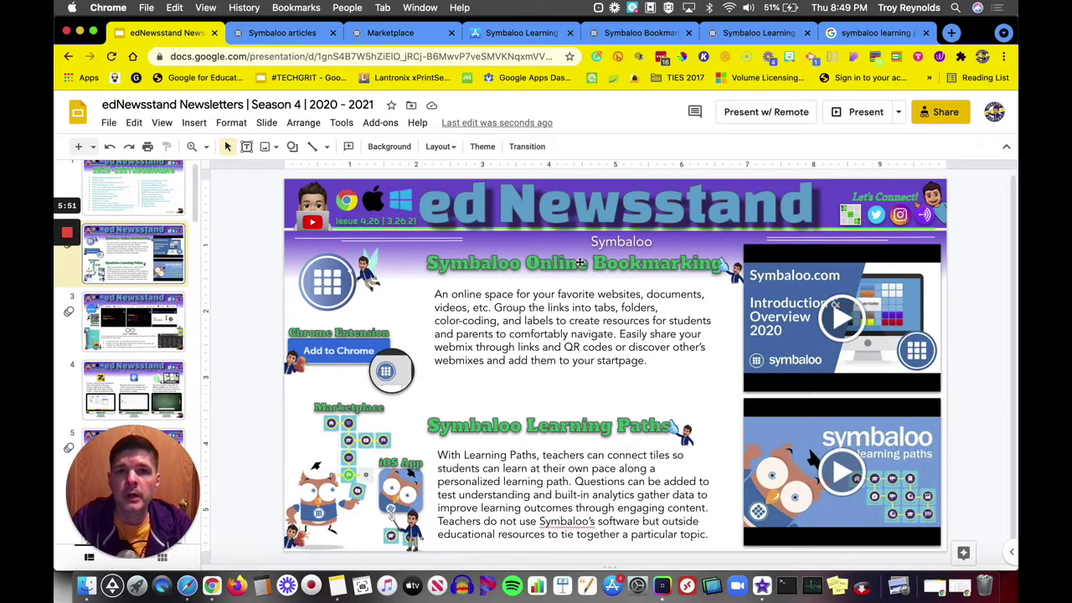
Examine the Symbaloo articles page, from the Homepage and Search post down to the Symbaloo Importer post
left_click(275, 46)
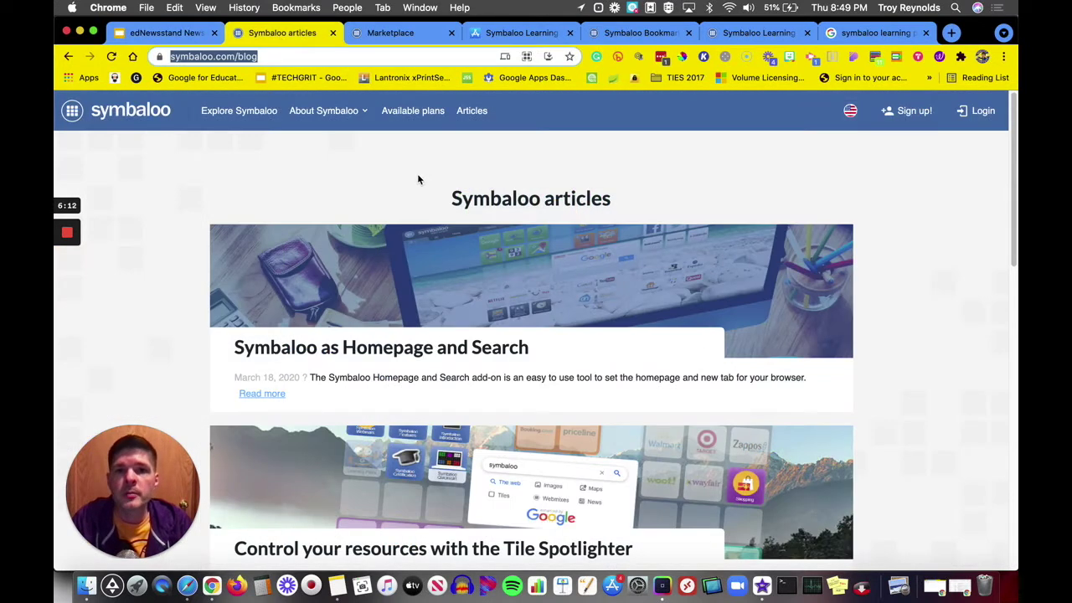
scroll(914, 243, "down", 5)
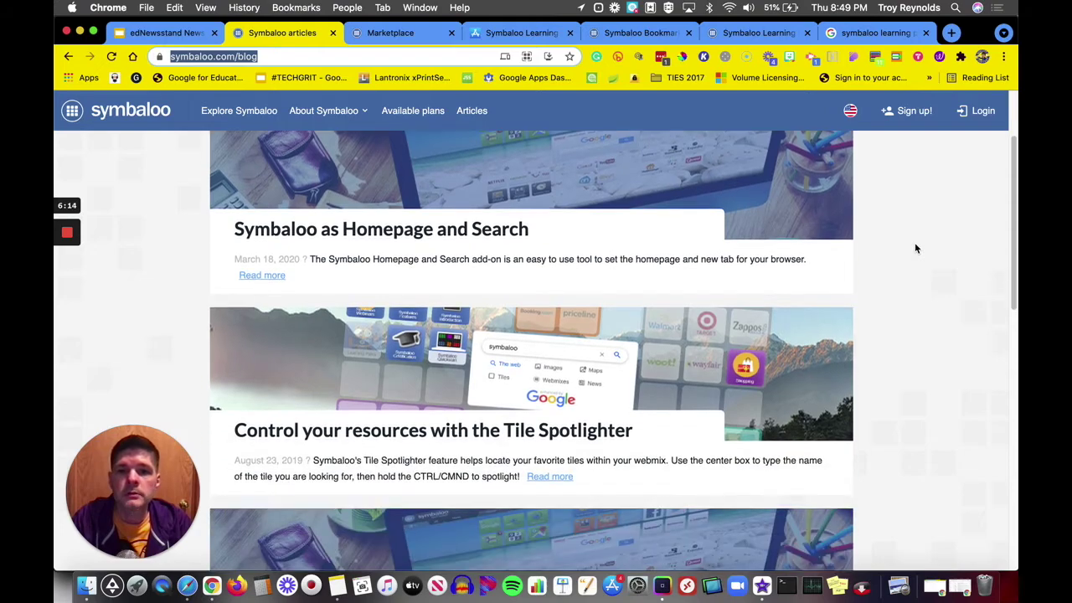
scroll(915, 248, "up", 5)
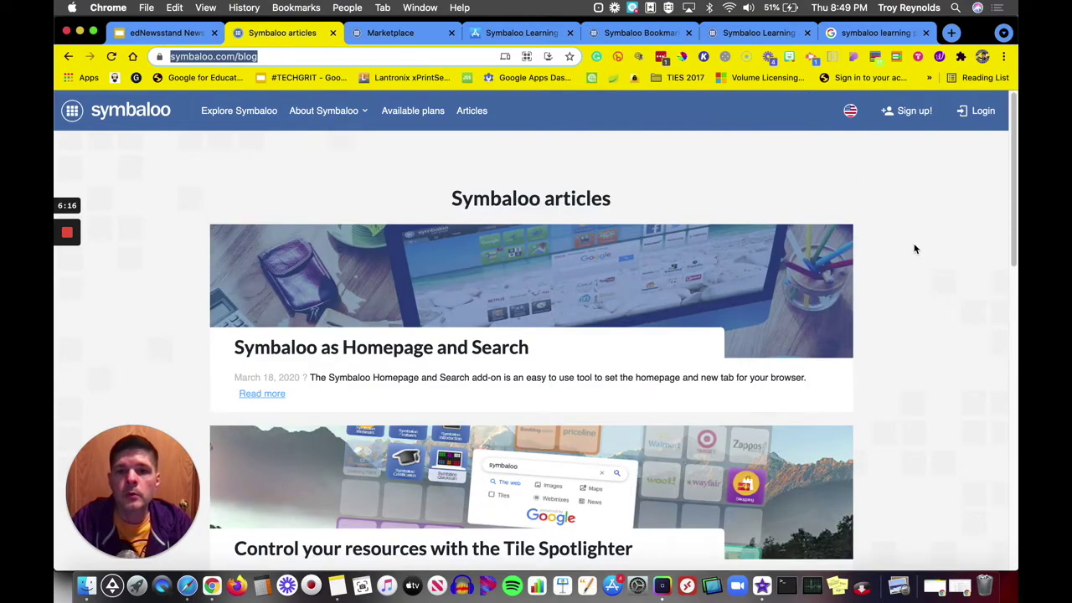
scroll(914, 247, "down", 3)
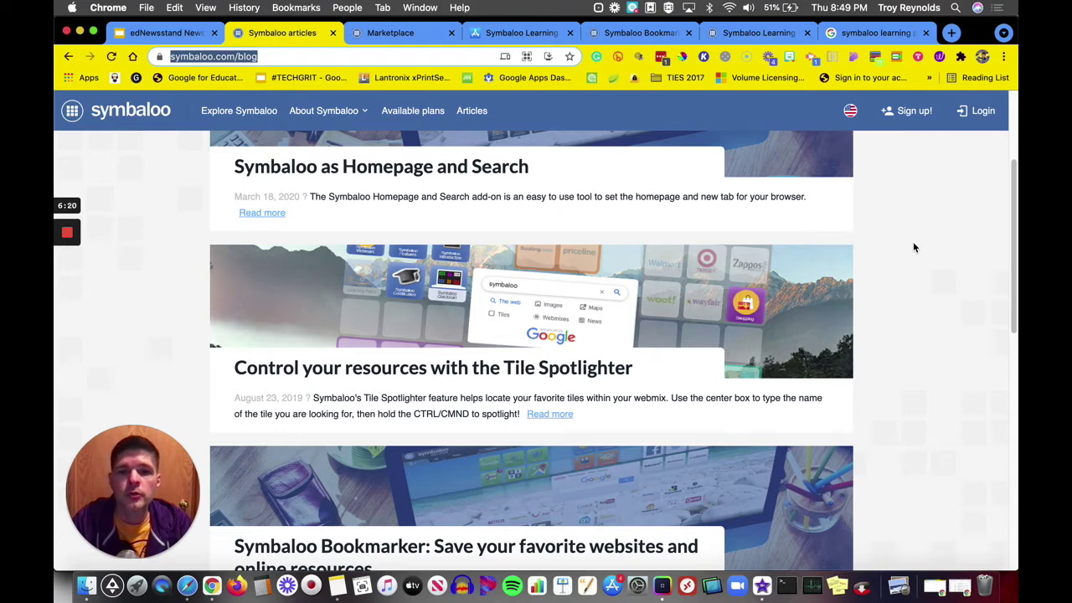
scroll(914, 247, "down", 2)
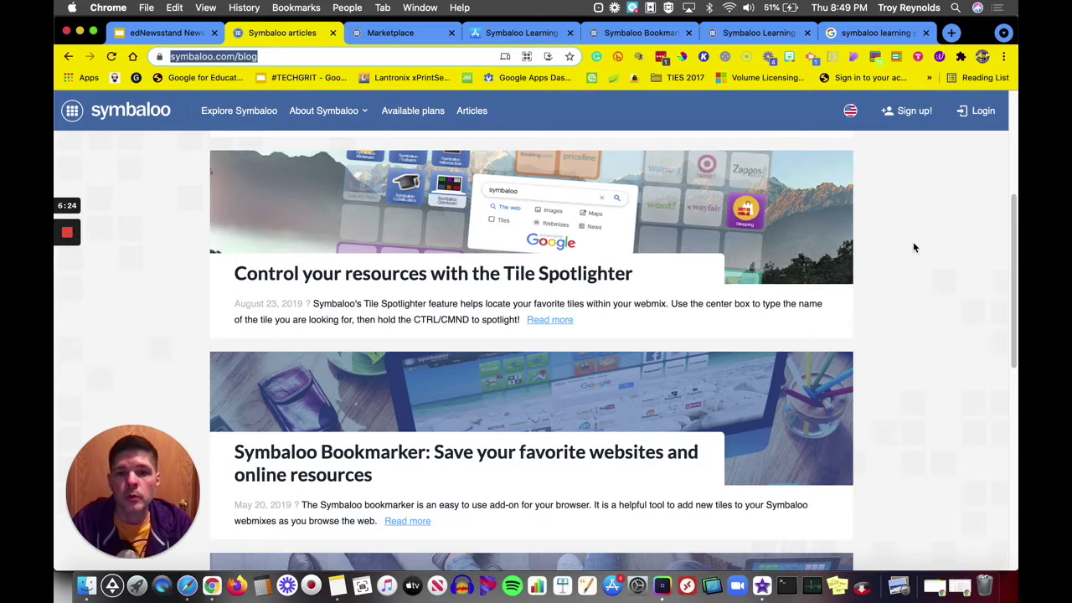
scroll(915, 247, "down", 2)
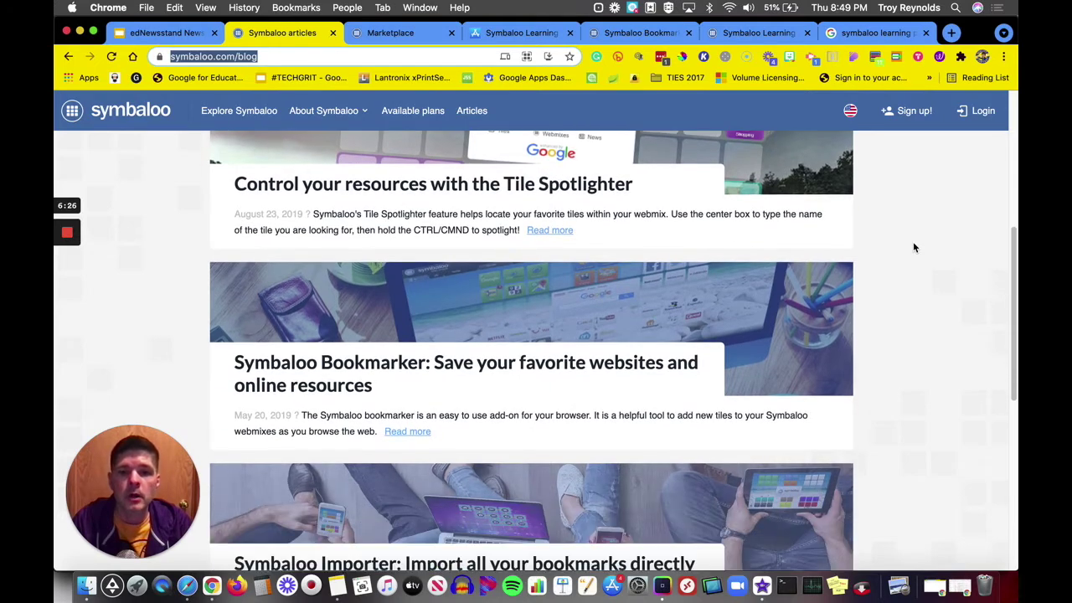
scroll(915, 247, "down", 3)
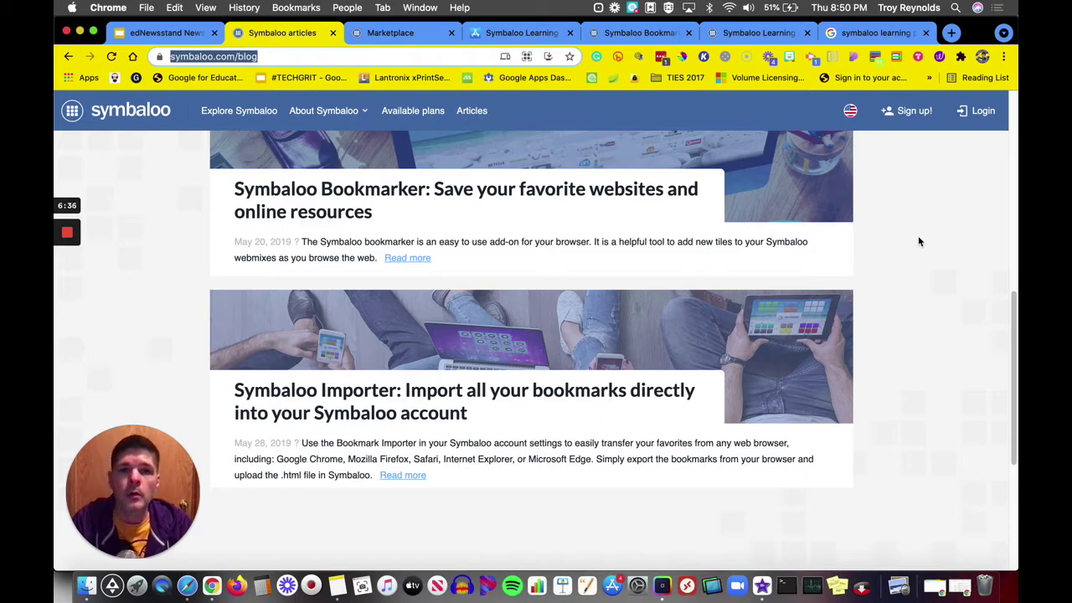
scroll(919, 242, "up", 10)
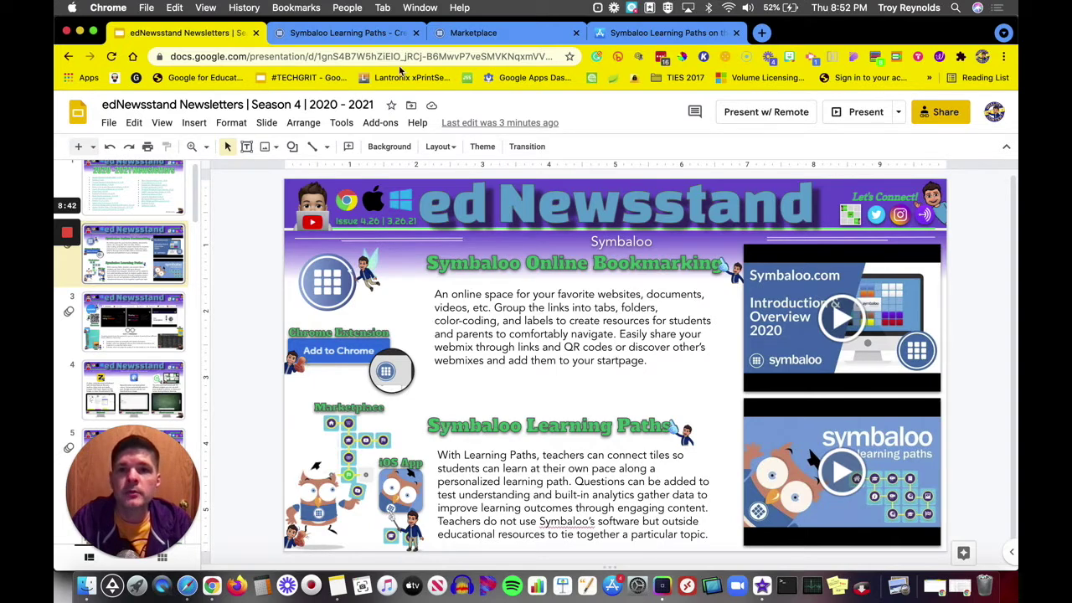
Browse the Symbaloo Learning Paths Marketplace for middle school grade 7 paths on the subject English
left_click(348, 33)
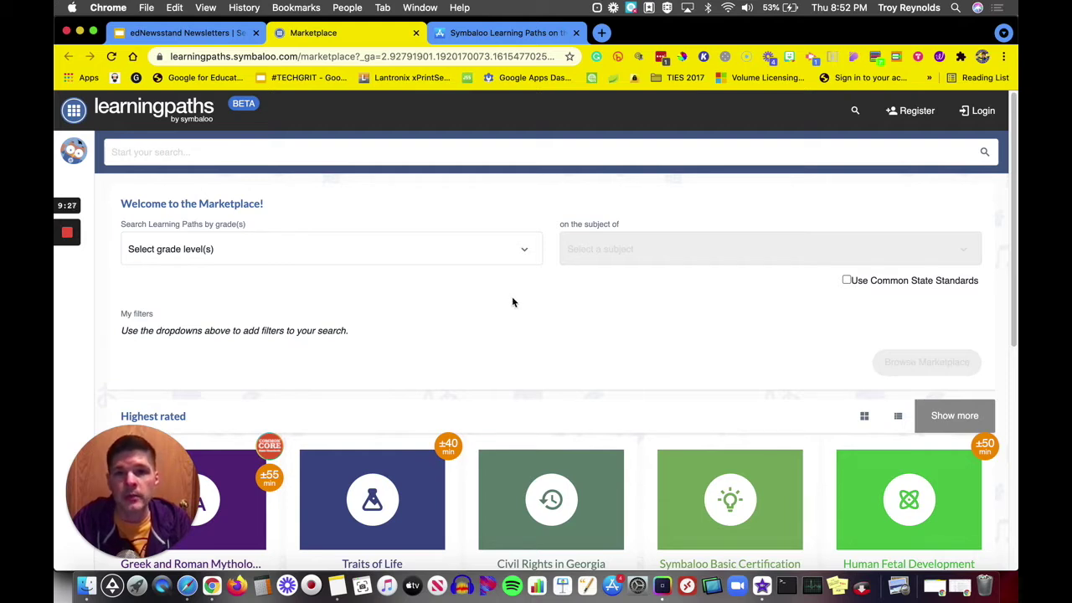
left_click(454, 254)
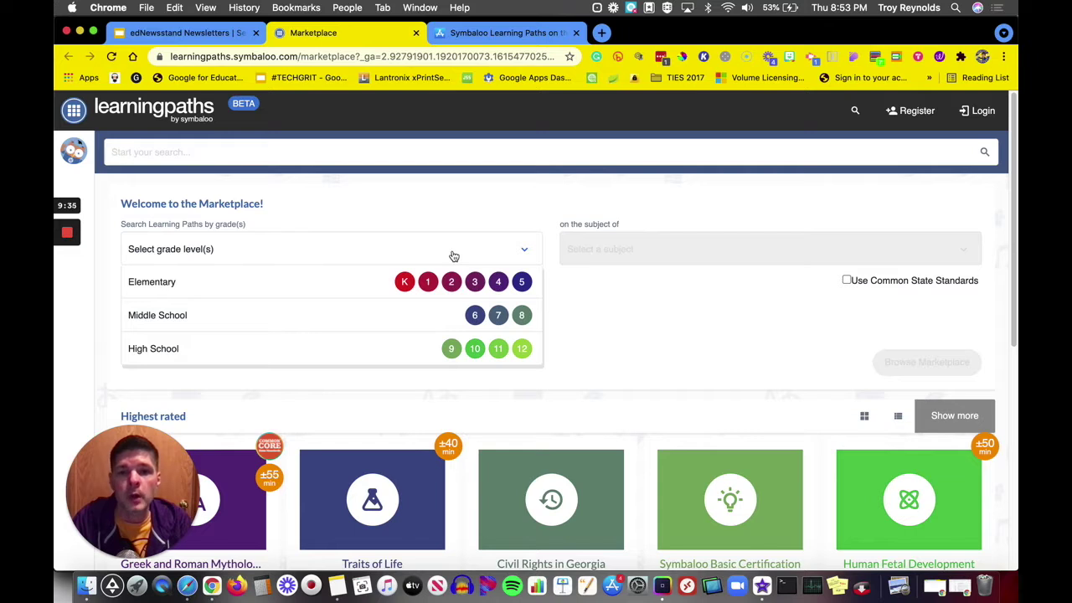
left_click(497, 315)
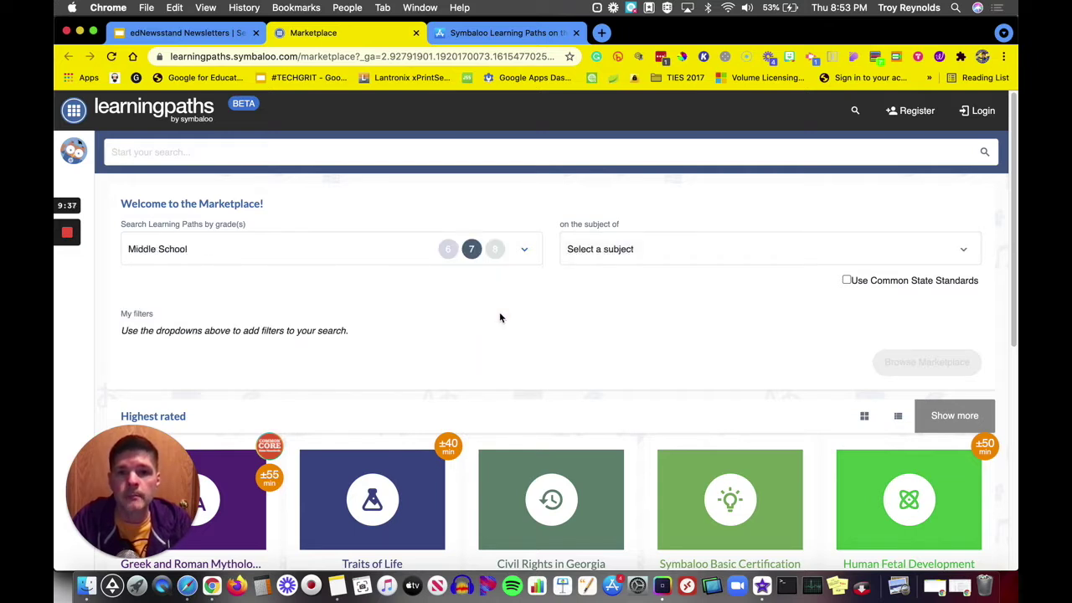
left_click(587, 254)
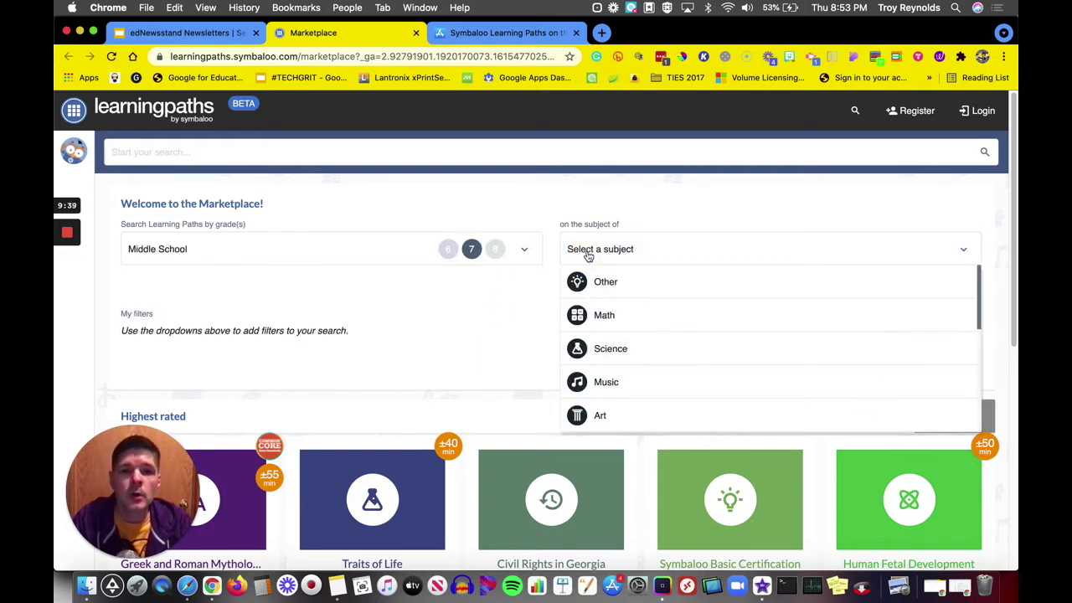
scroll(640, 333, "down", 2)
scroll(640, 335, "down", 3)
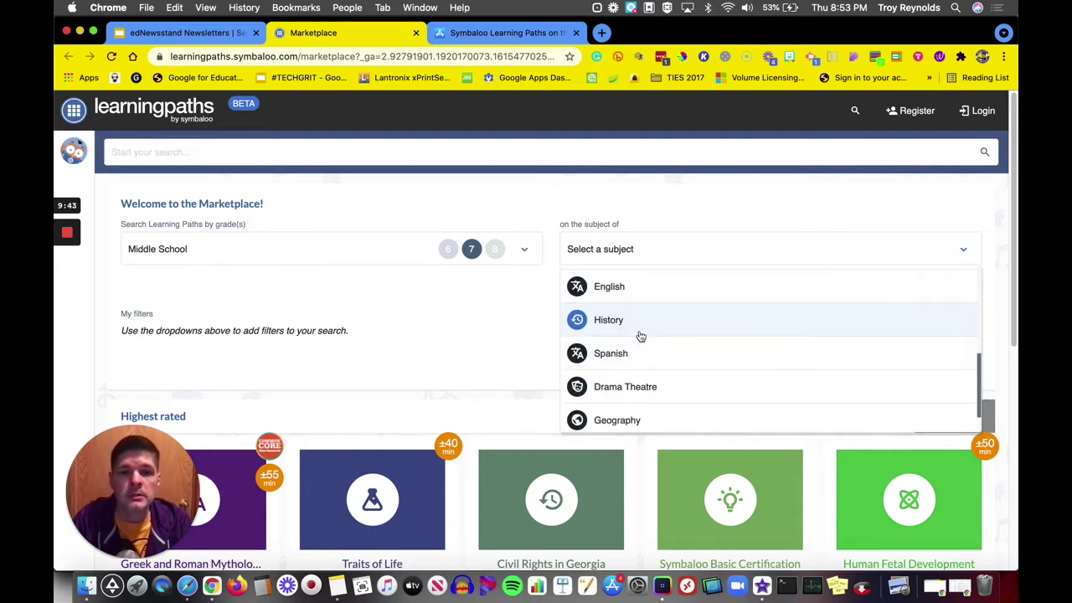
scroll(641, 336, "down", 1)
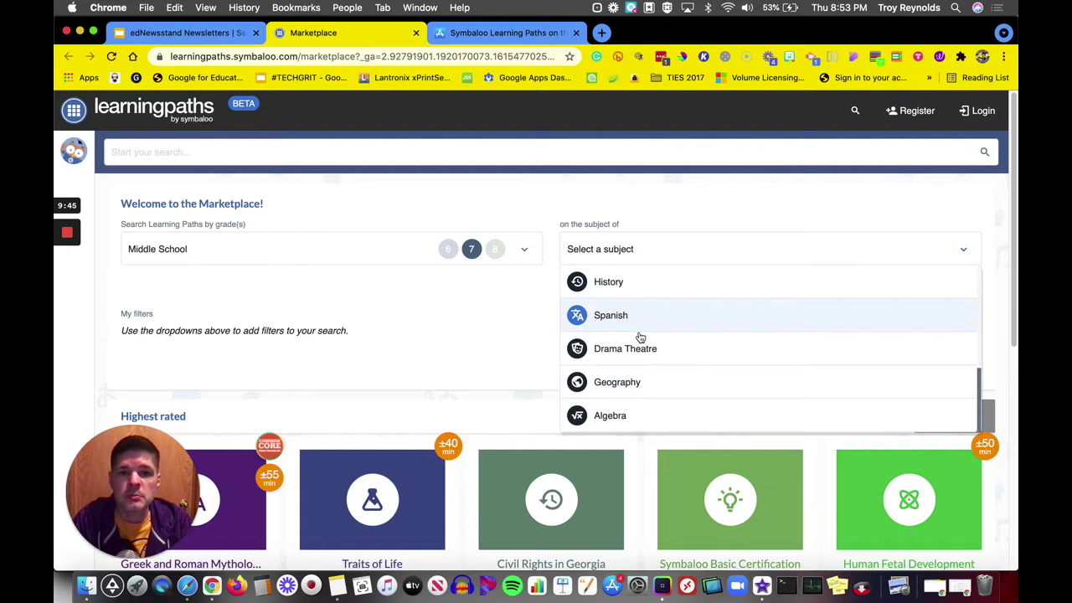
scroll(641, 336, "down", 1)
scroll(641, 336, "up", 3)
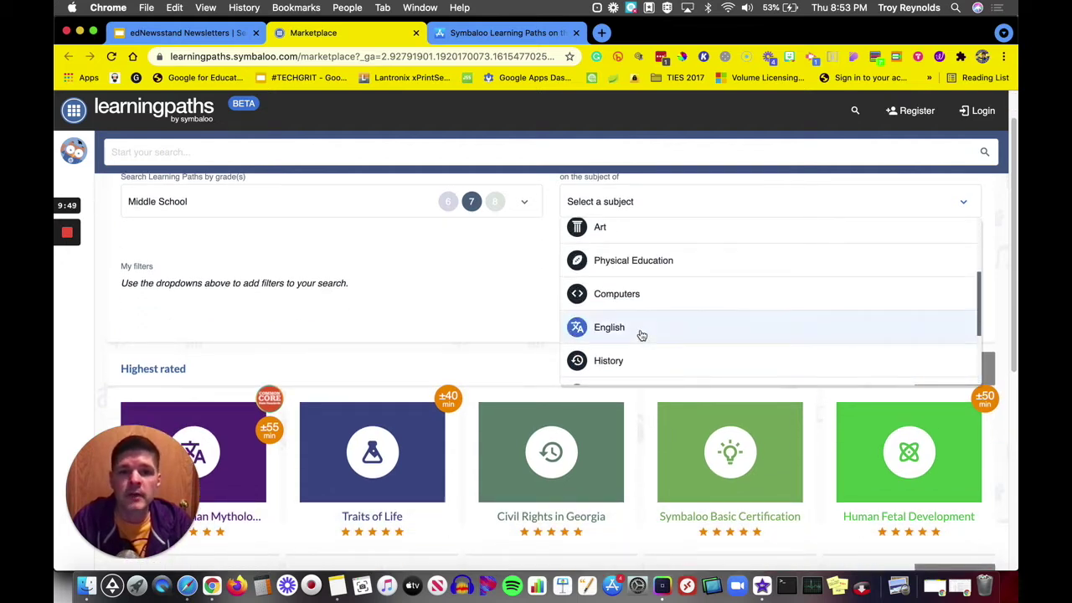
left_click(640, 336)
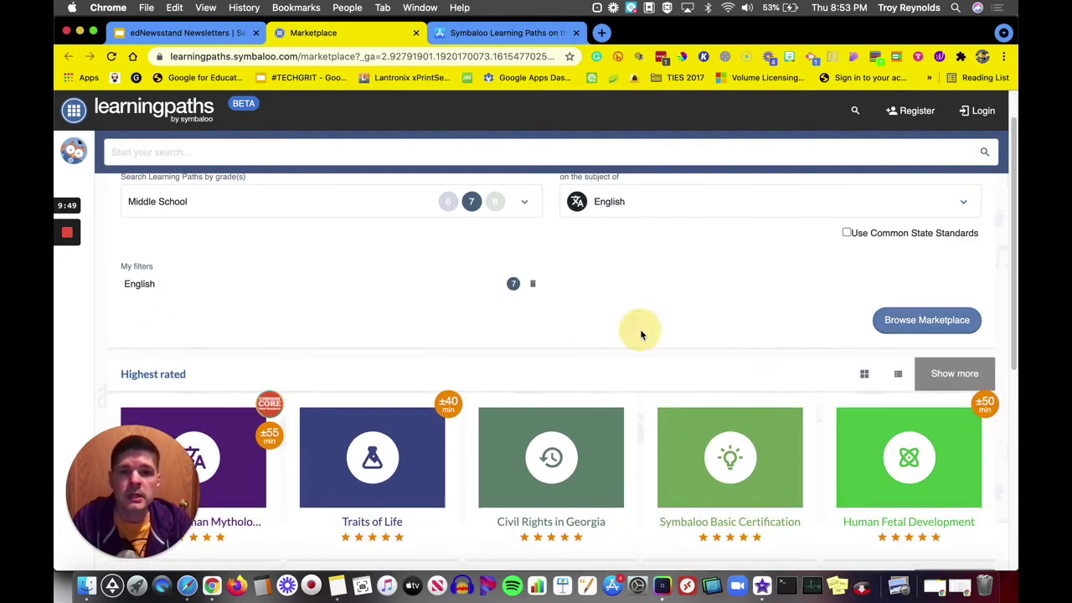
left_click(900, 315)
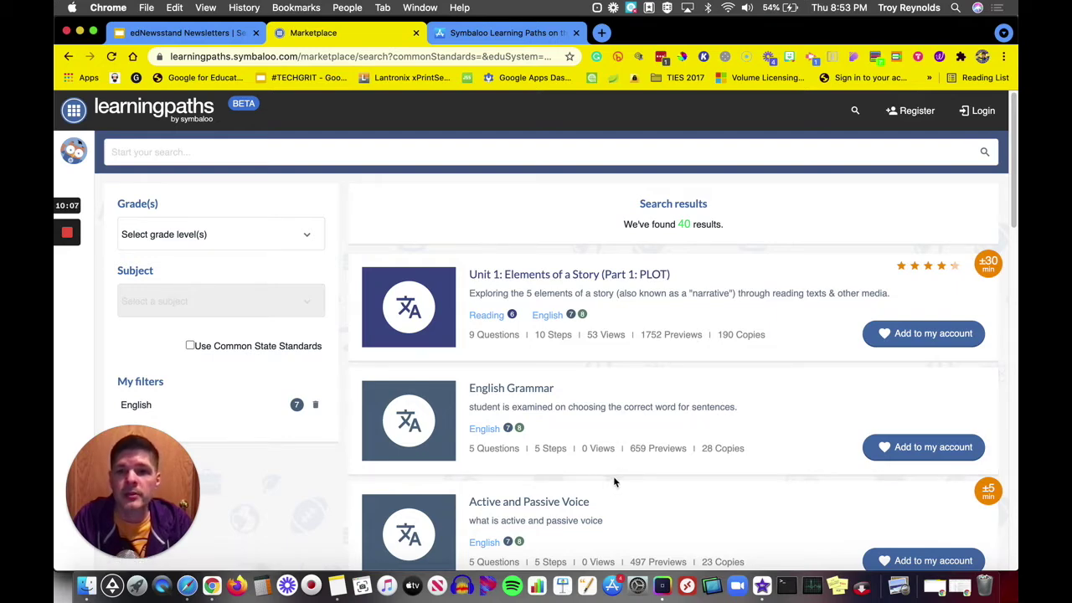
Open the learning path "Unit 1: Elements of a Story (Part 1: PLOT)" and review its properties, objectives and sharing options
scroll(613, 476, "down", 3)
scroll(613, 475, "up", 3)
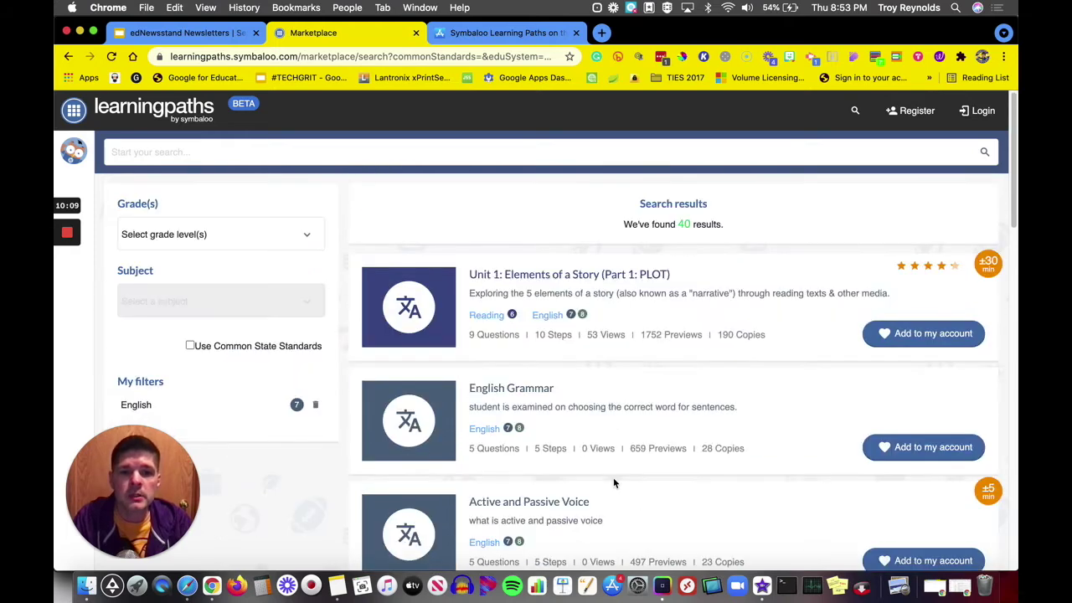
left_click(593, 276)
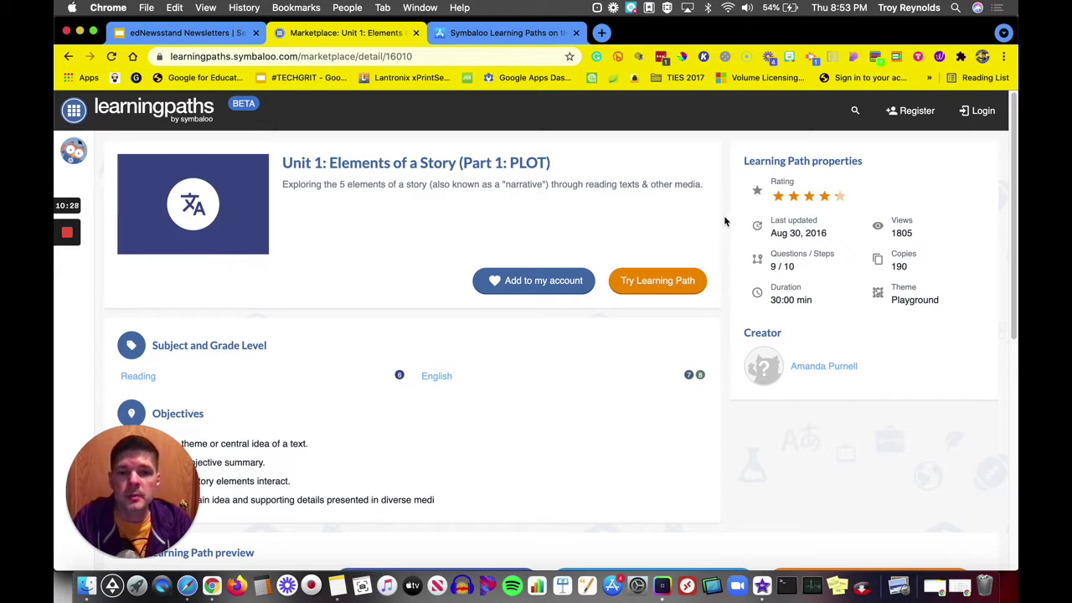
mouse_move(795, 182)
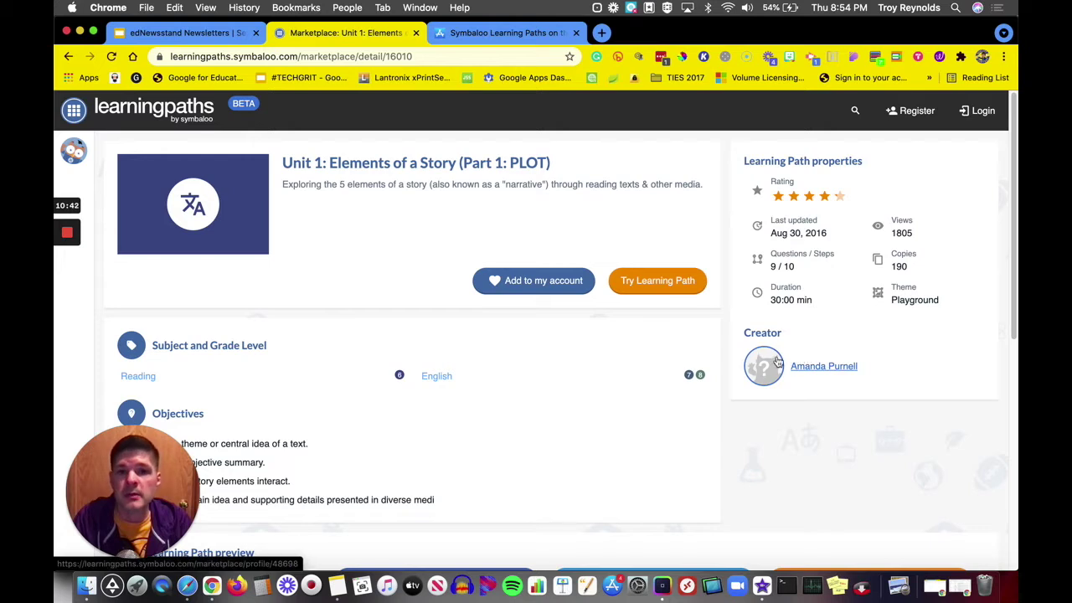
scroll(615, 421, "down", 3)
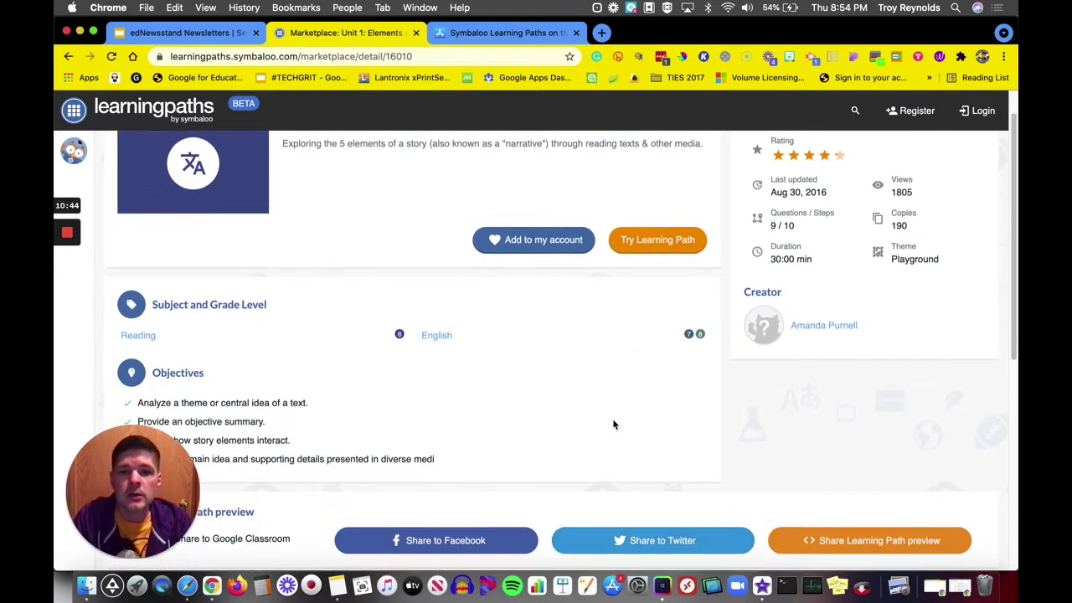
scroll(490, 371, "down", 2)
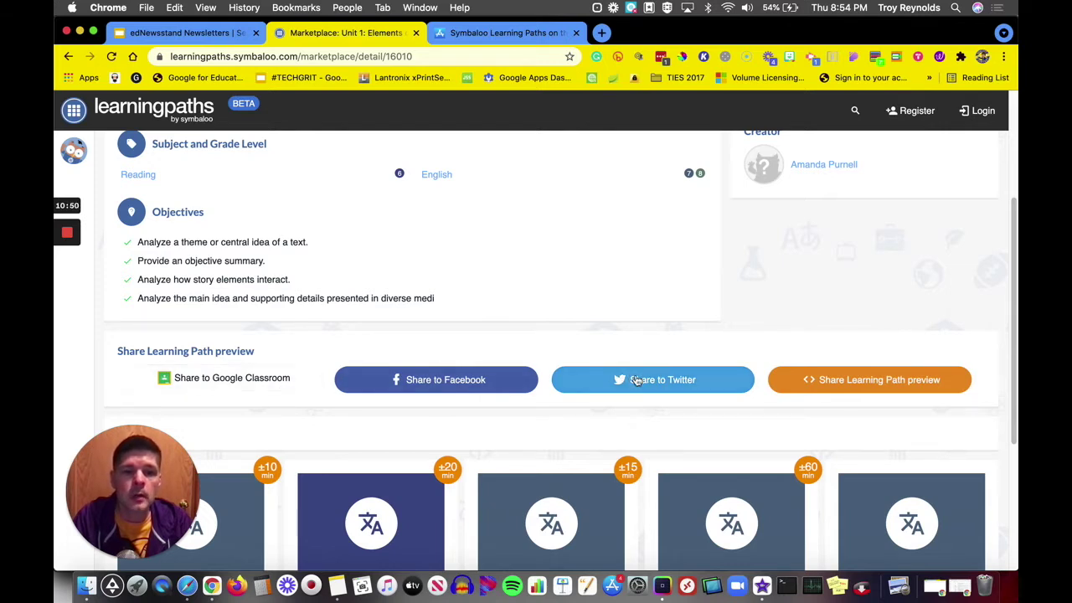
scroll(636, 380, "up", 1)
scroll(635, 380, "up", 3)
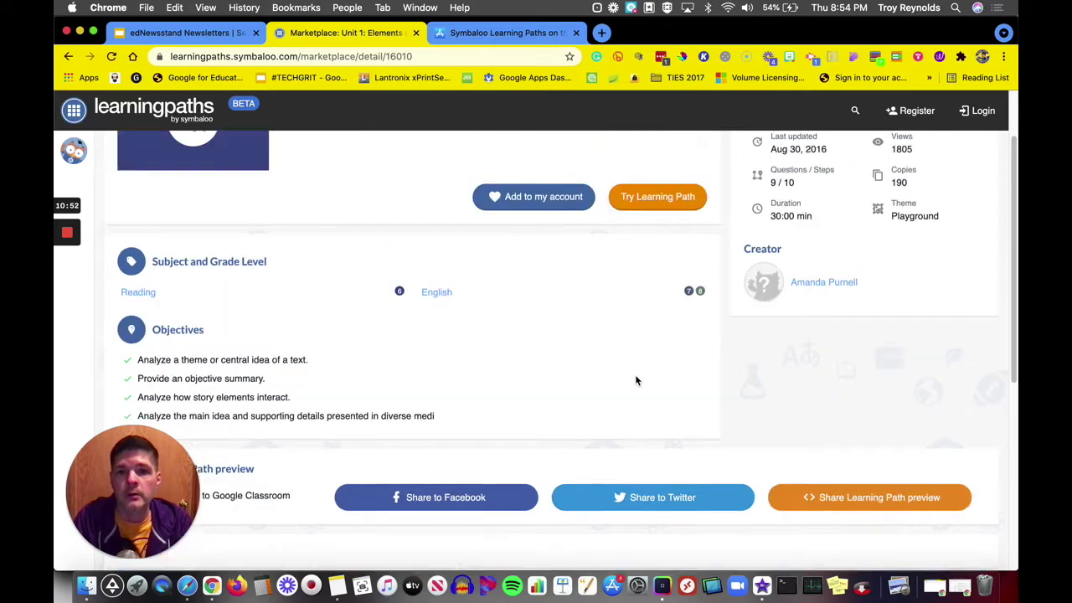
Try the Elements of a Story learning path from its first tile, advancing past the objectives, introduction and video sections
left_click(661, 262)
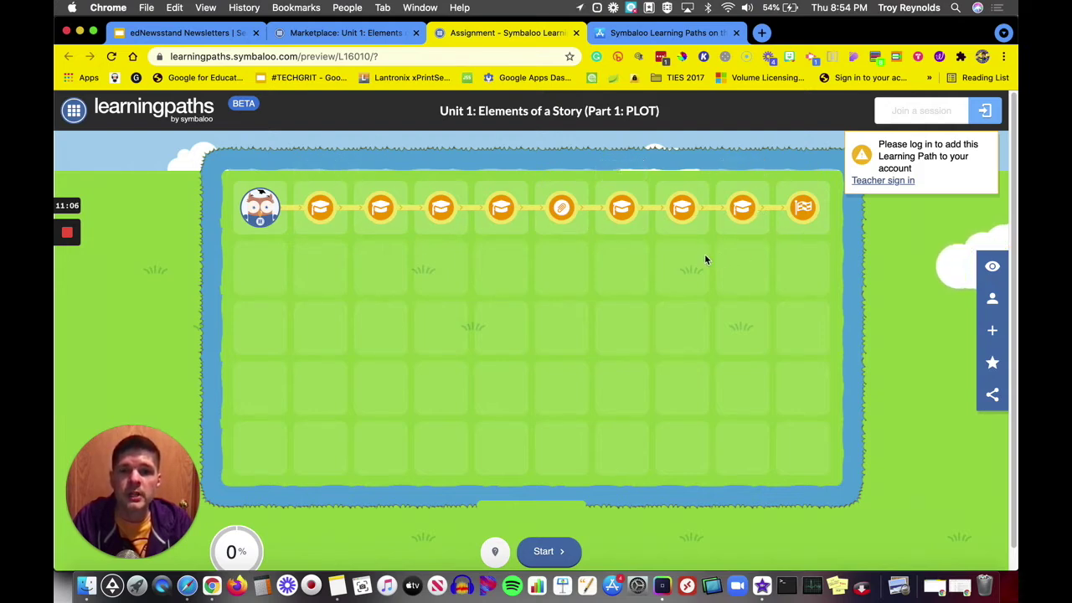
left_click(259, 209)
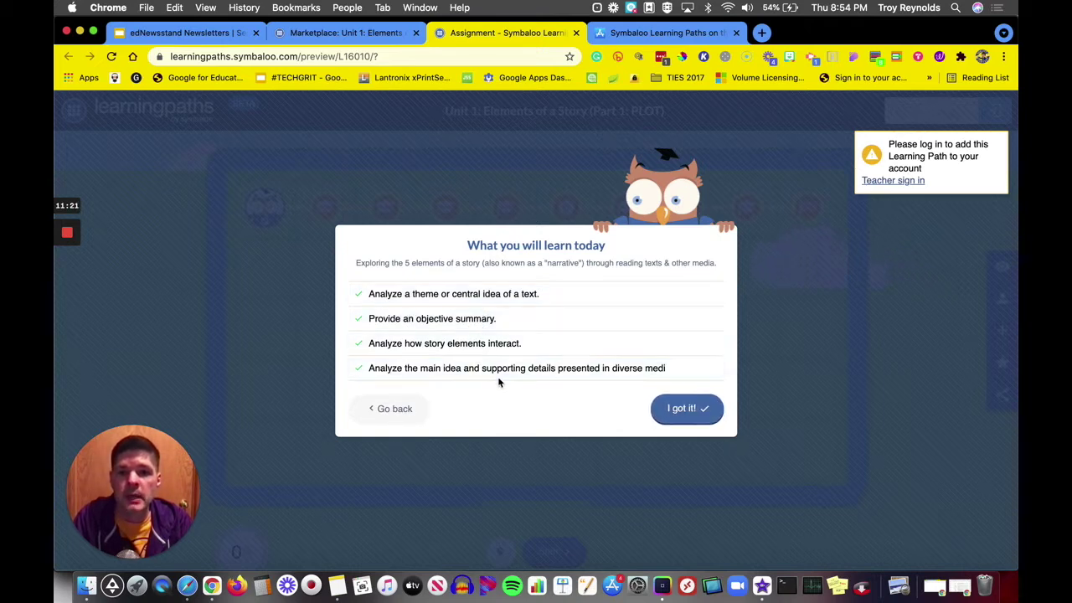
left_click(672, 409)
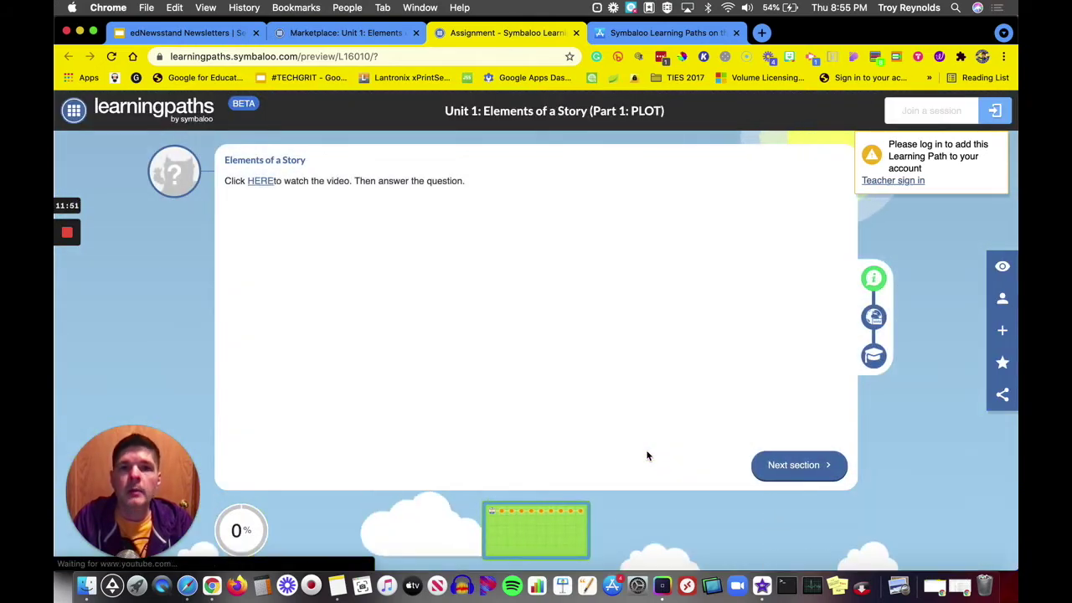
left_click(762, 472)
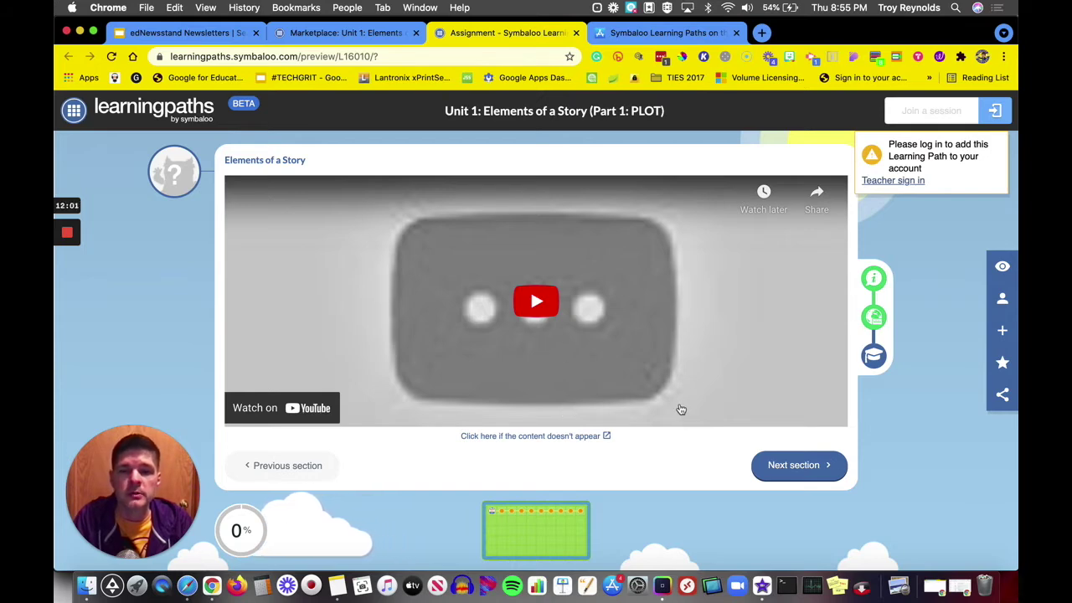
left_click(810, 468)
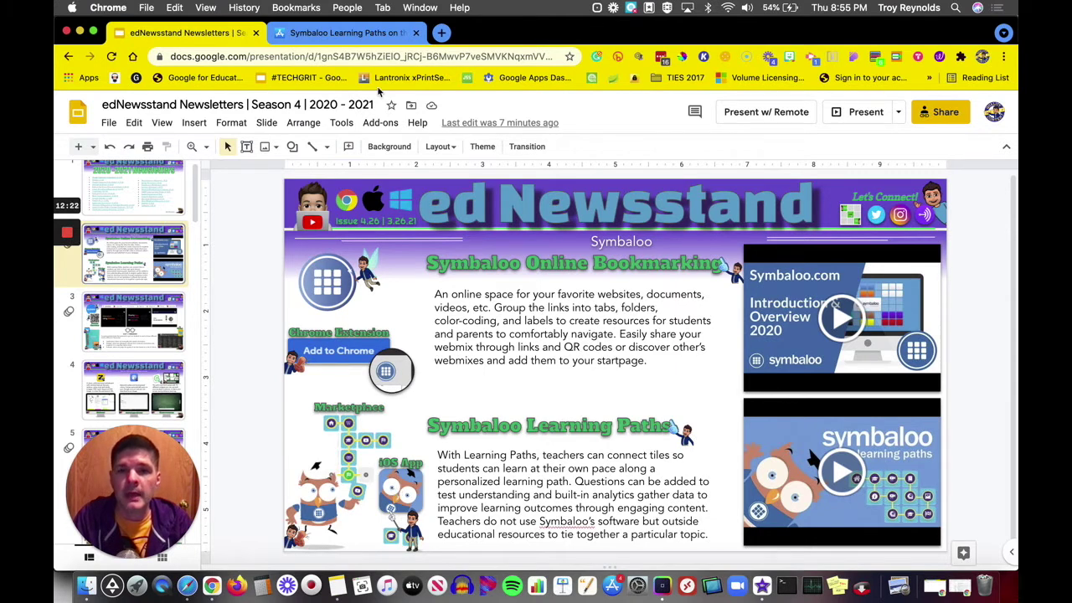
View the App Store page for Symbaloo Learning Paths
left_click(360, 34)
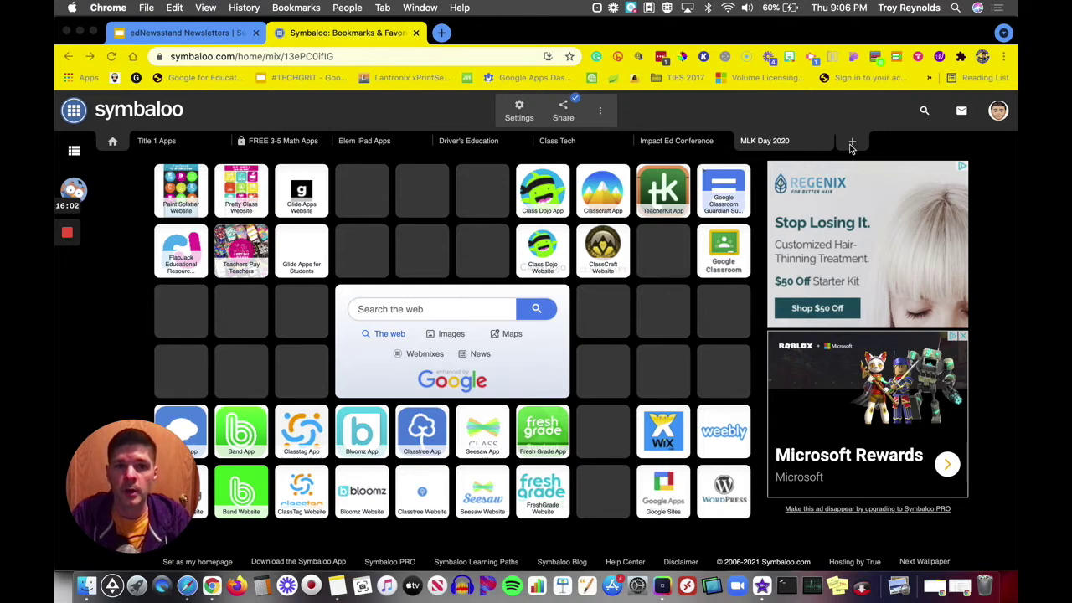
Create a webmix named Podcast and add the Symbaloo tile found by searching "symbaloo" to its first slot
left_click(851, 142)
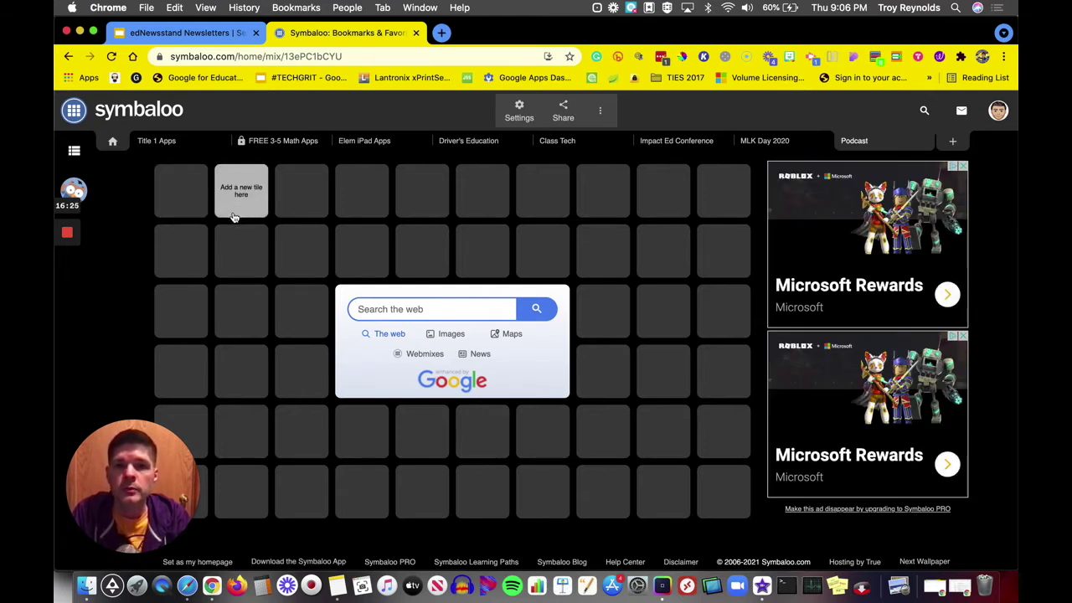
left_click(185, 195)
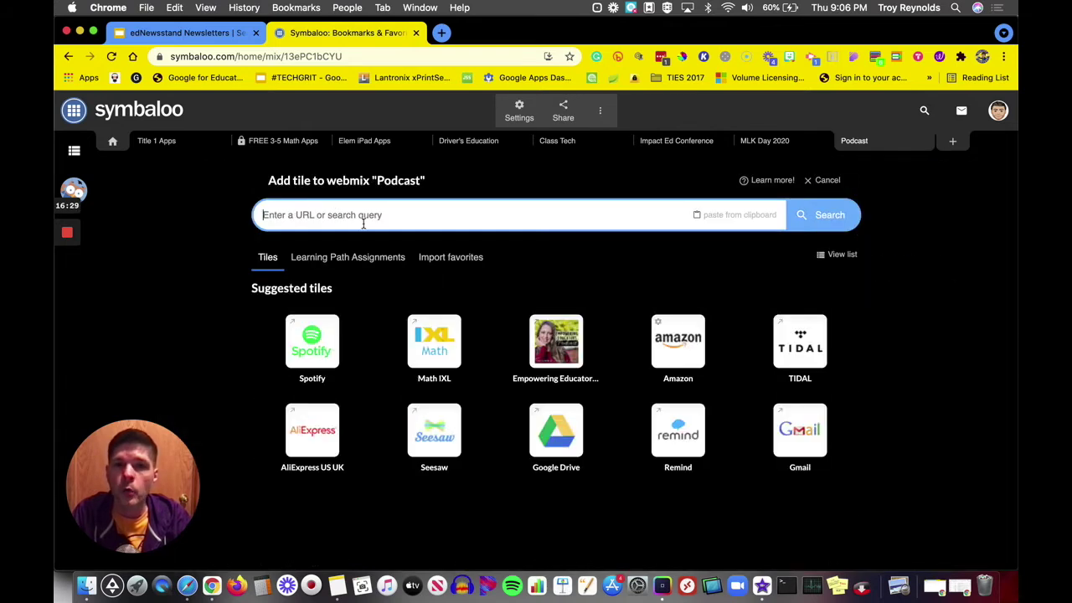
type("symbaloo")
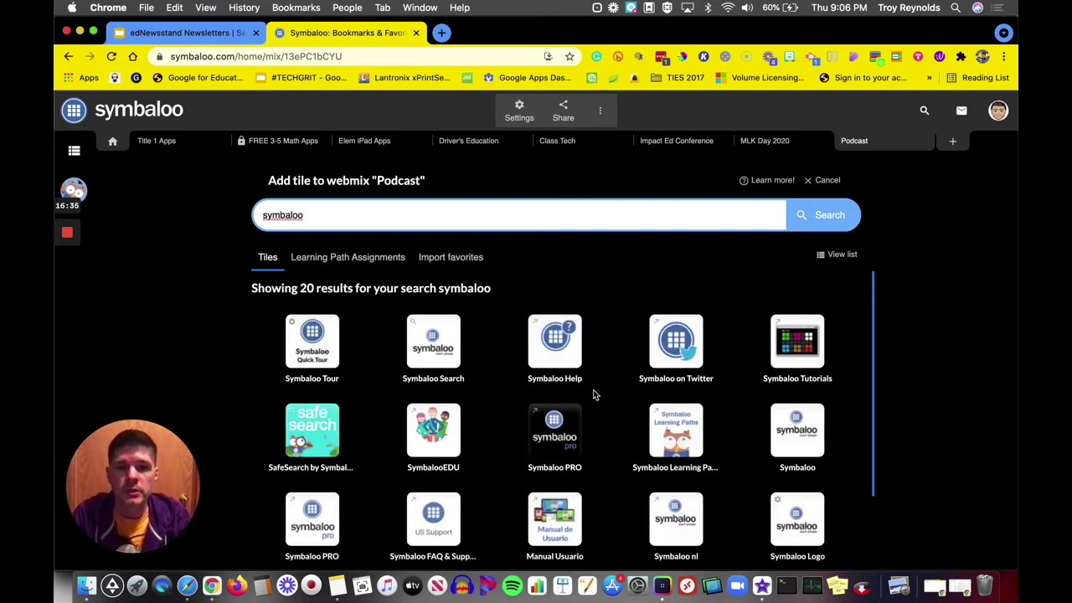
left_click(797, 430)
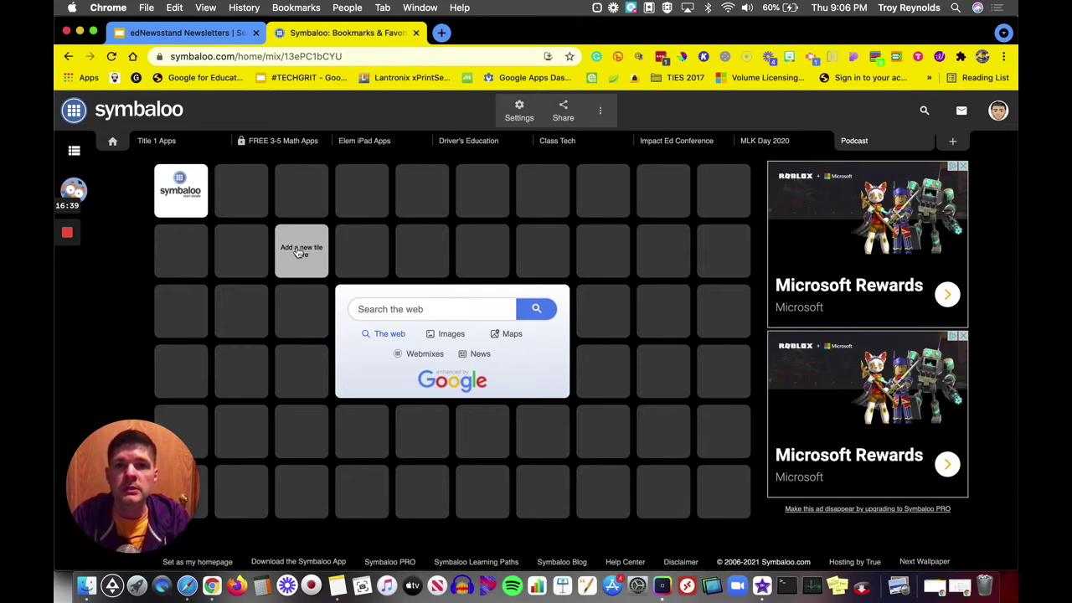
mouse_move(190, 213)
left_mouse_down()
mouse_move(187, 265)
mouse_move(219, 305)
mouse_move(208, 321)
mouse_move(194, 196)
left_mouse_up()
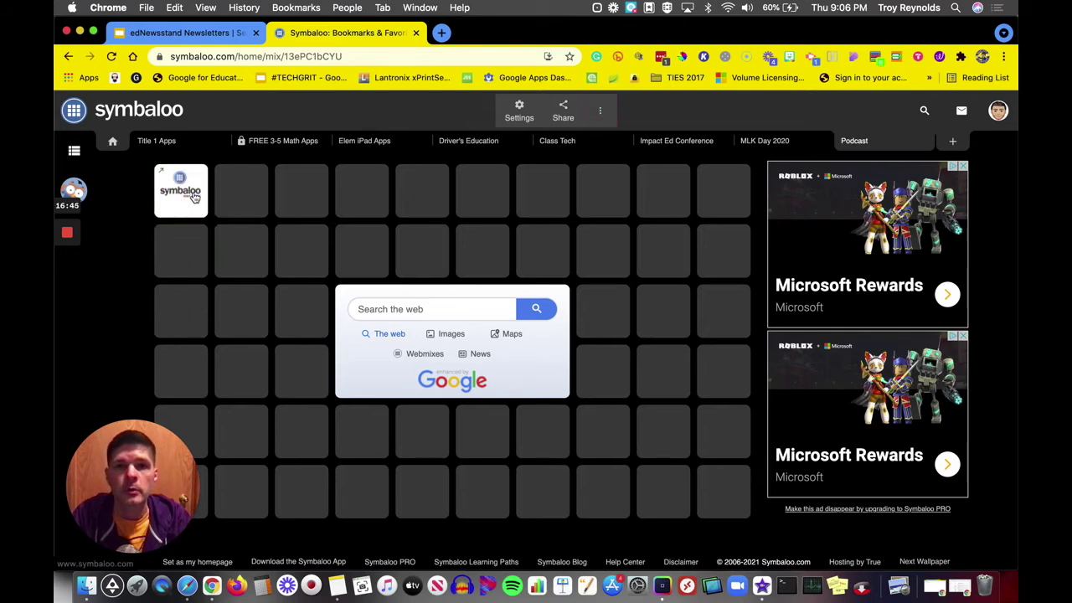
left_click(243, 196)
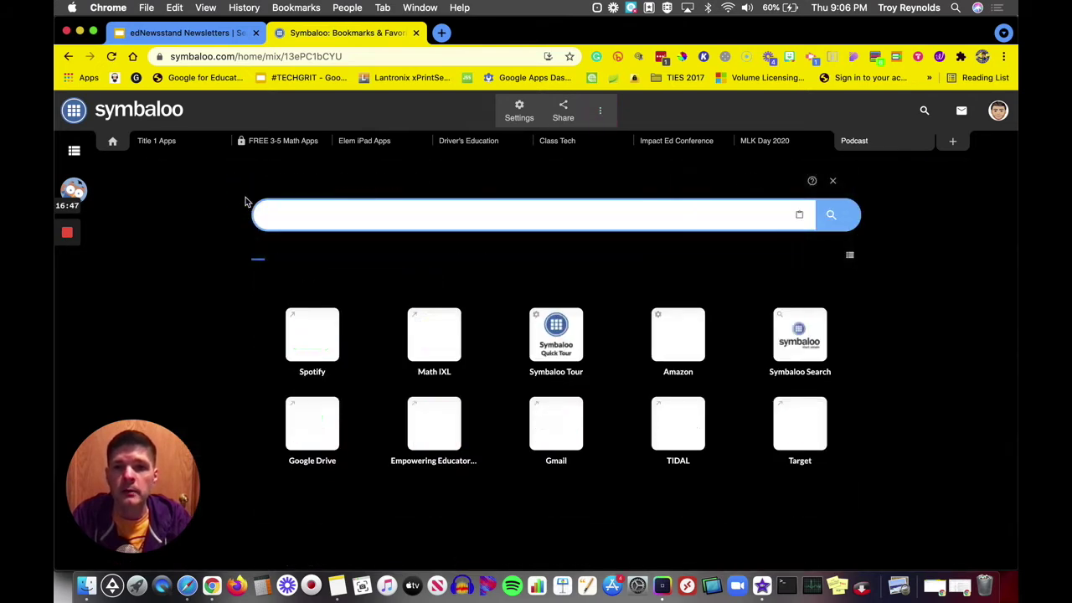
type("www.")
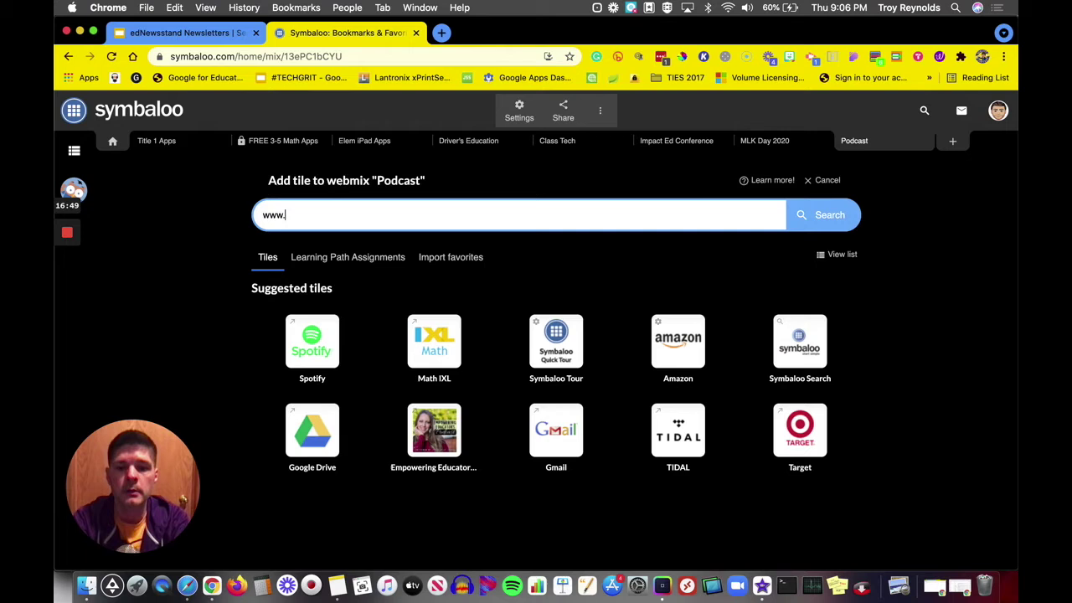
type("wakelet.com")
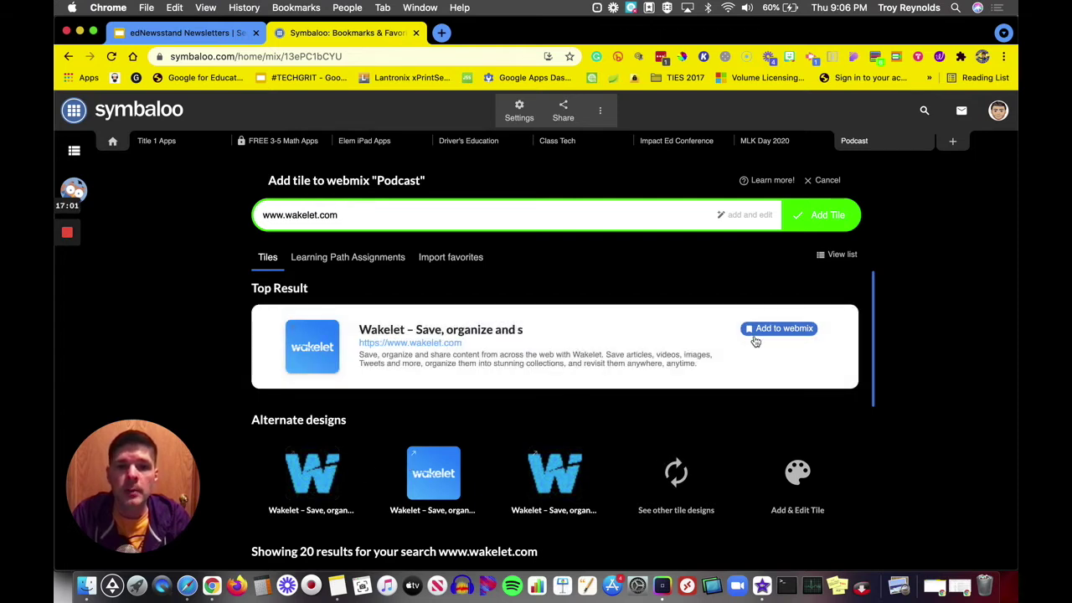
left_click(792, 329)
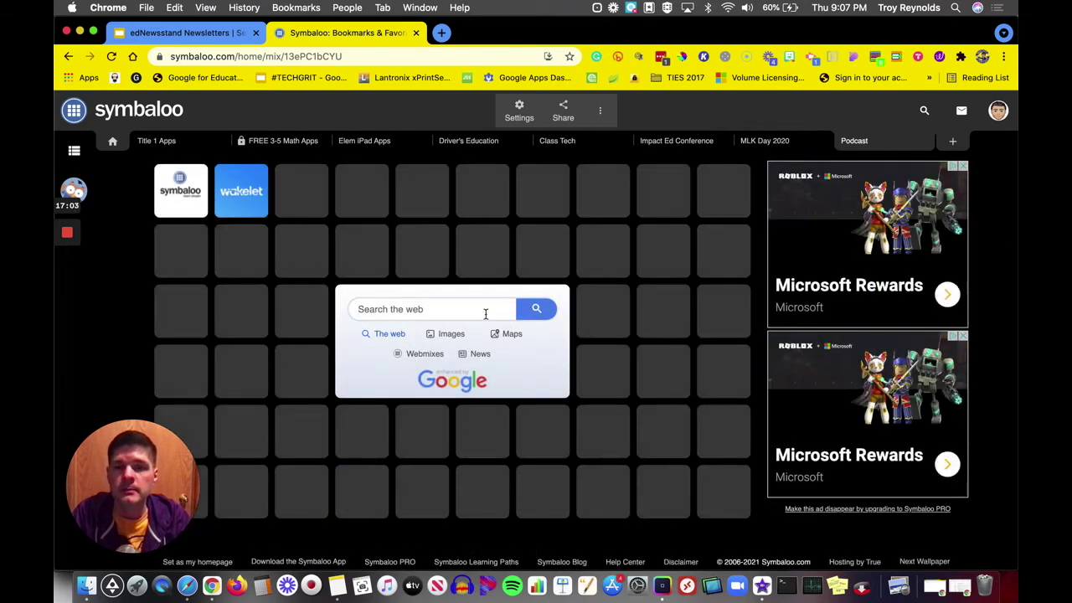
Review the Wakelet tile's editing options for website type, text, color and image, and save the tile
right_click(243, 181)
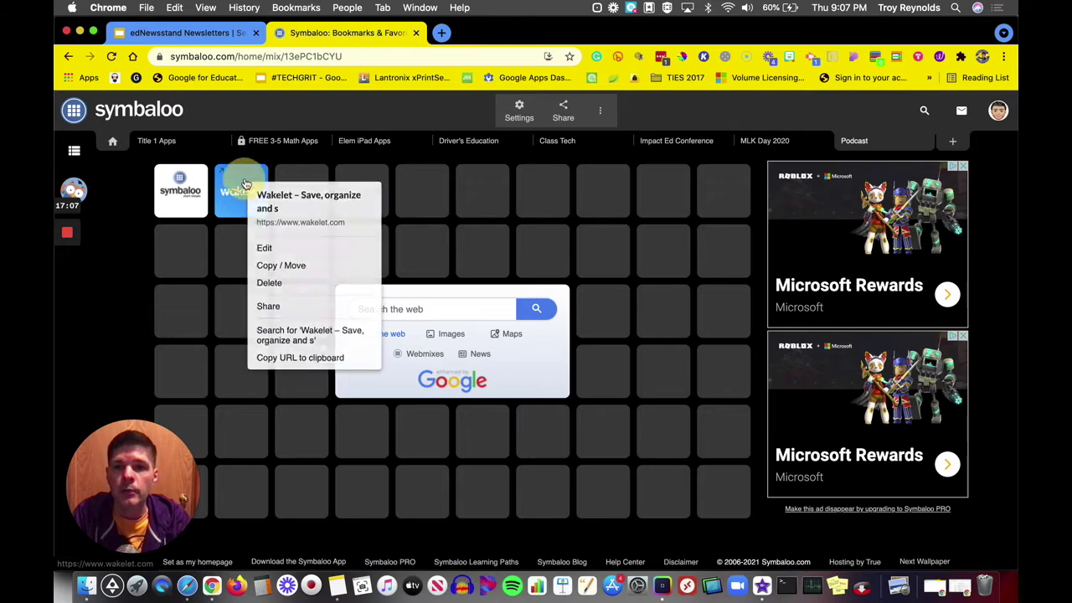
left_click(266, 248)
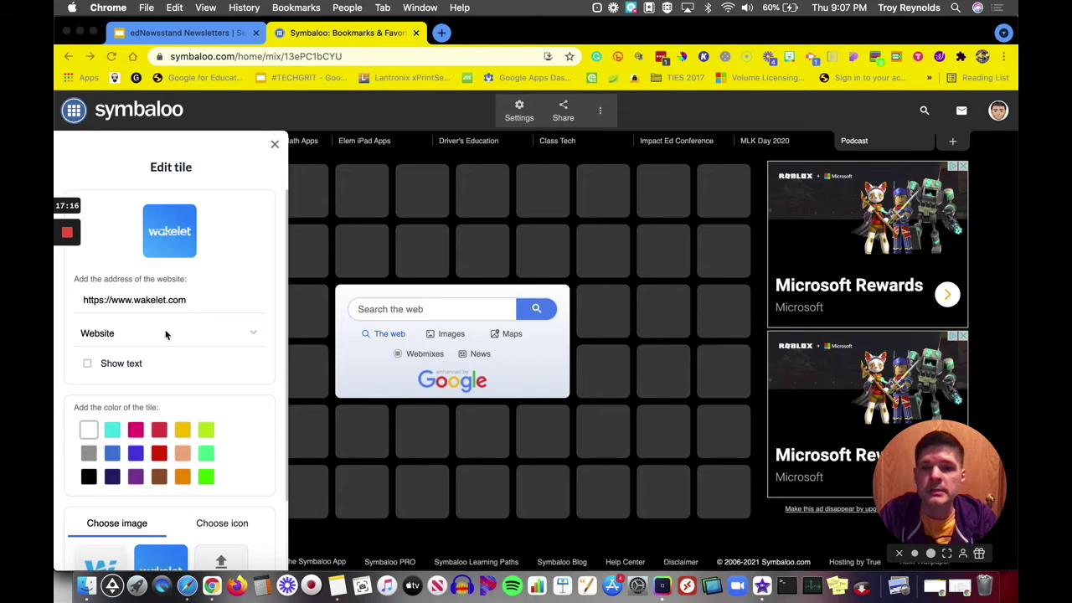
left_click(254, 338)
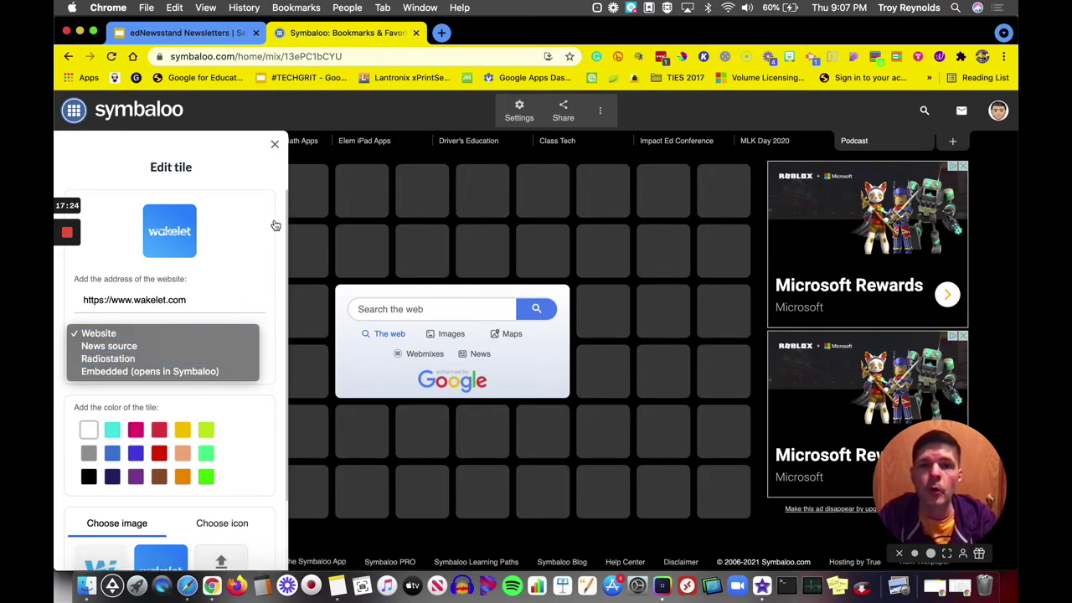
left_click(259, 181)
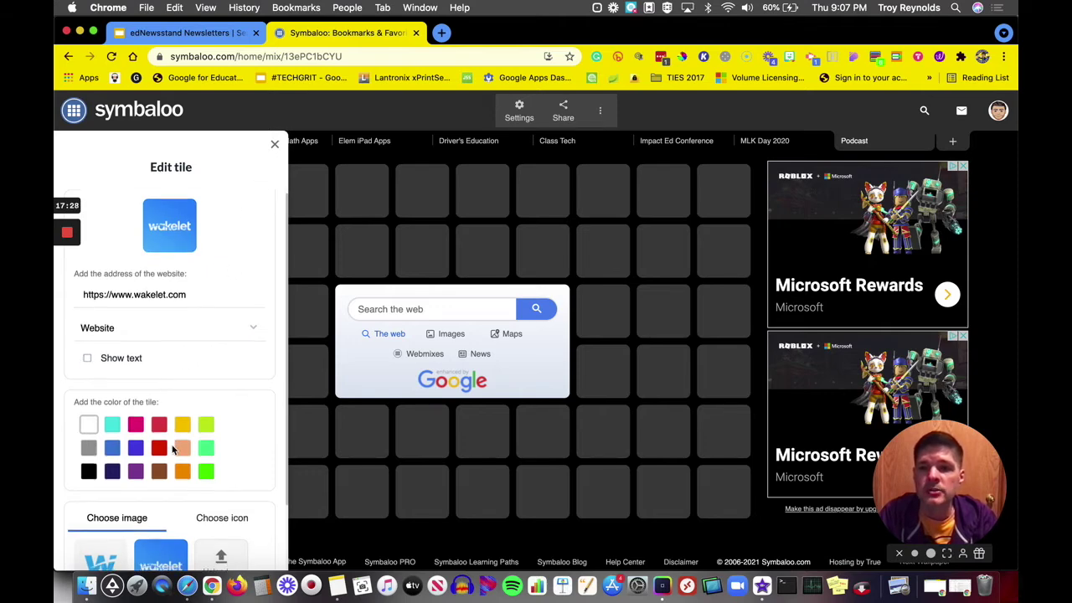
scroll(176, 444, "down", 2)
scroll(188, 444, "down", 2)
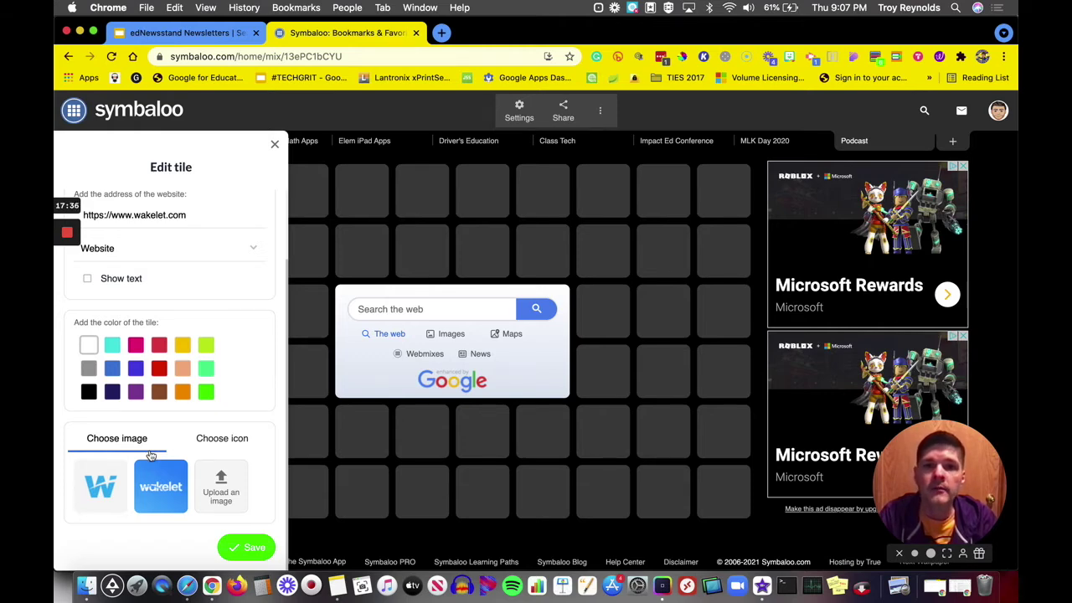
left_click(245, 548)
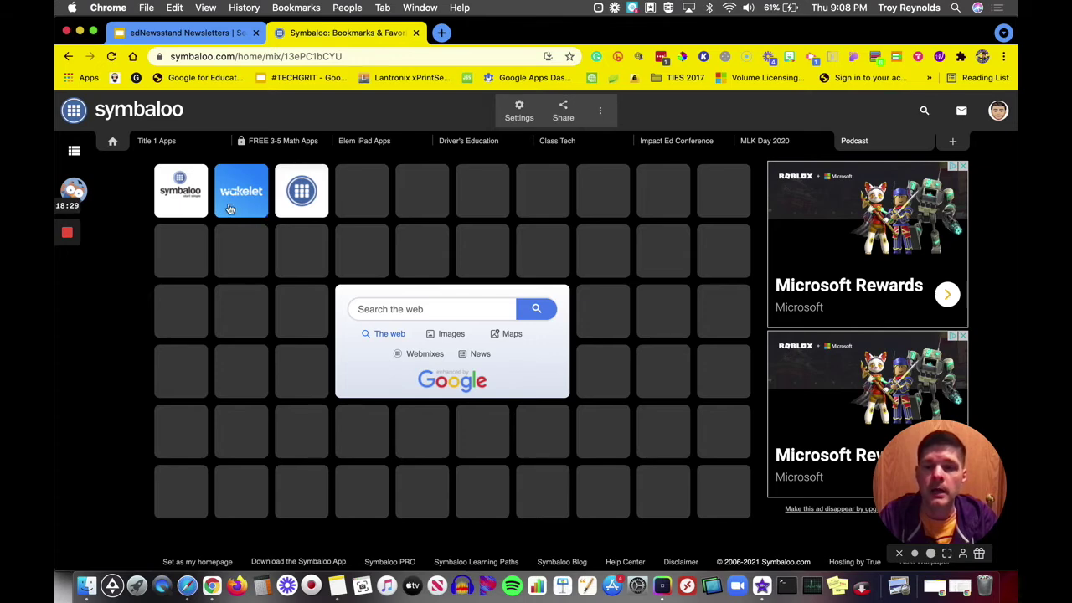
Set the Symbaloo tile's color to bright green and save the tile
right_click(196, 205)
left_click(213, 259)
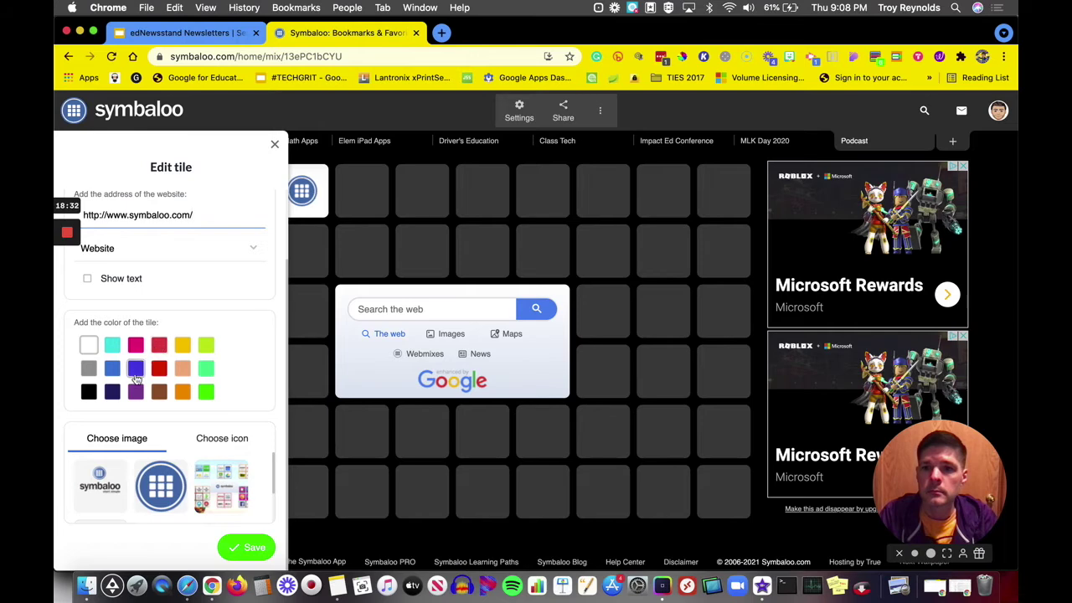
left_click(206, 391)
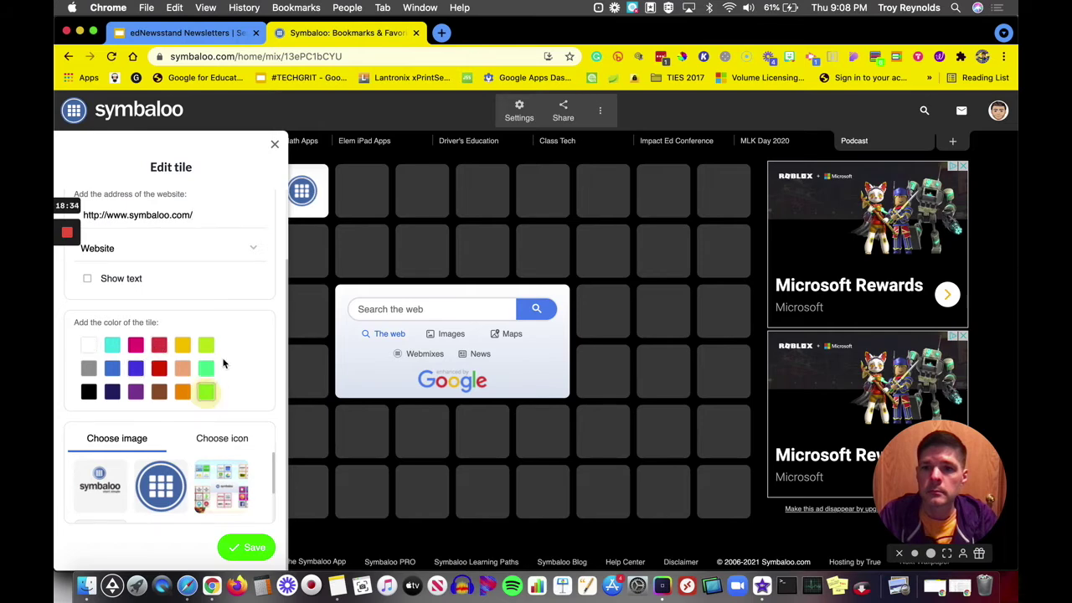
left_click(247, 547)
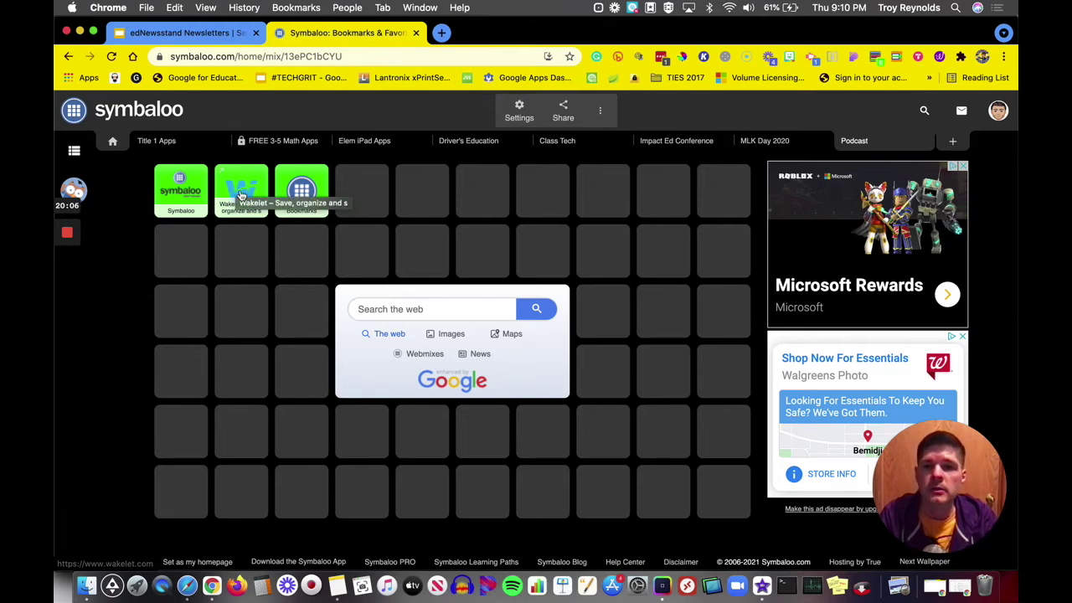
Shorten the Wakelet tile's displayed text to "Wakelet" and save the tile
right_click(240, 196)
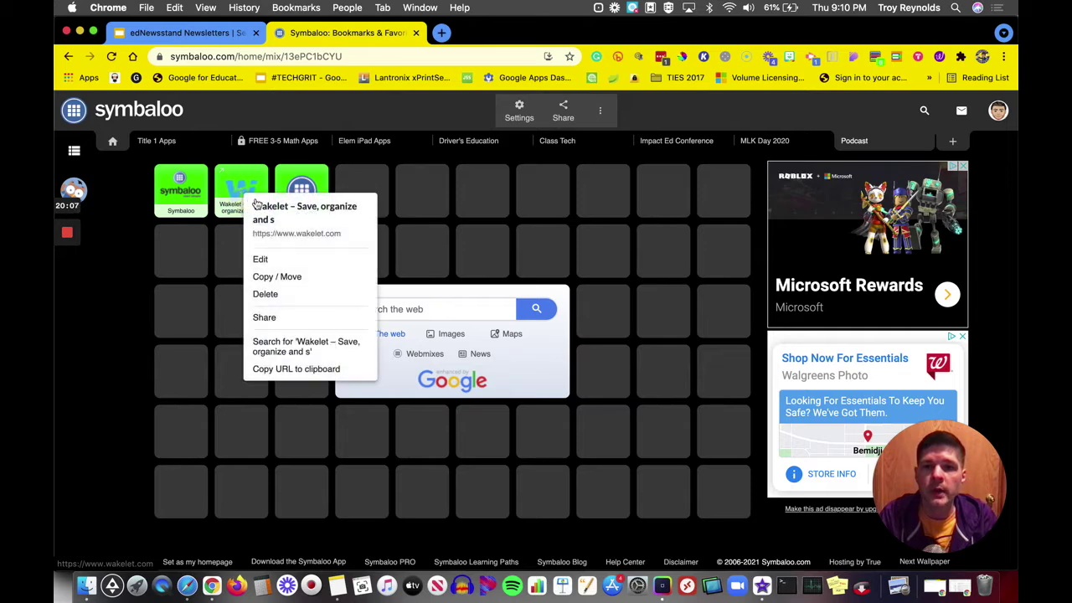
left_click(274, 263)
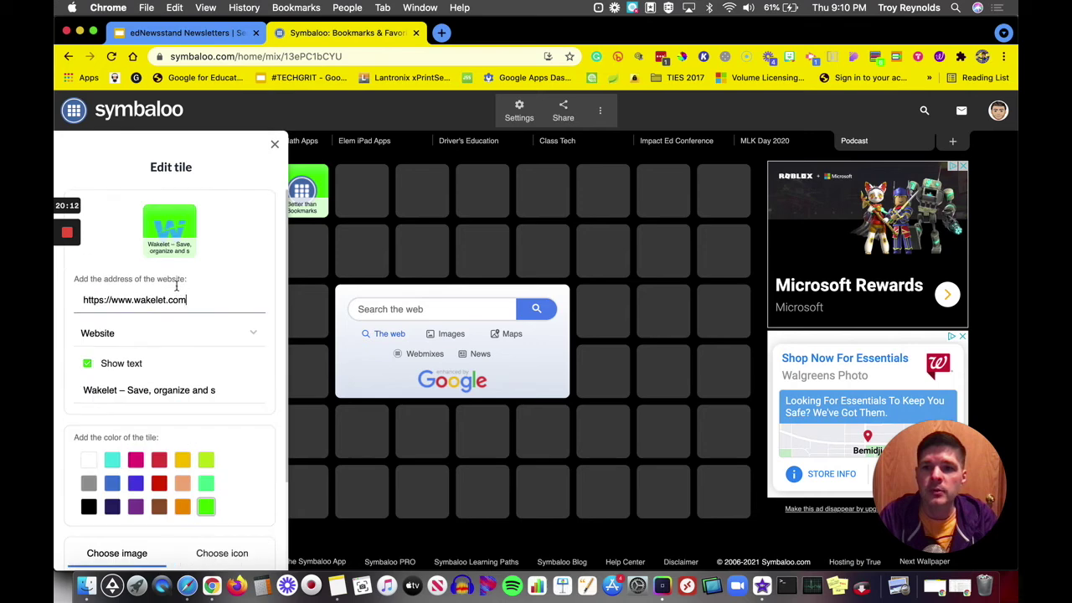
scroll(176, 290, "down", 3)
scroll(176, 289, "up", 3)
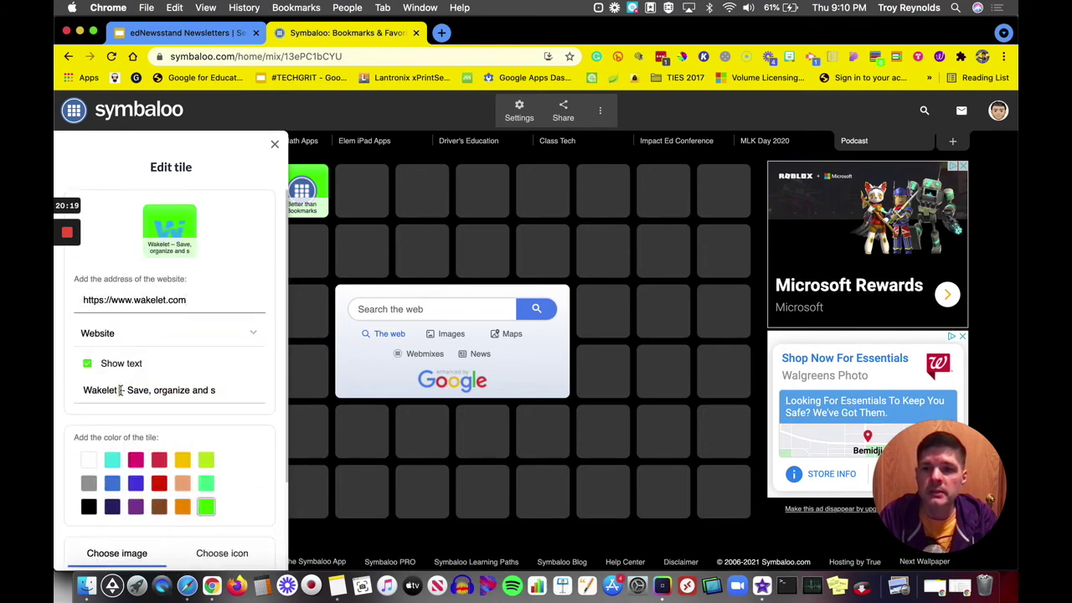
left_click_drag(121, 389, 234, 387)
key("BackSpace")
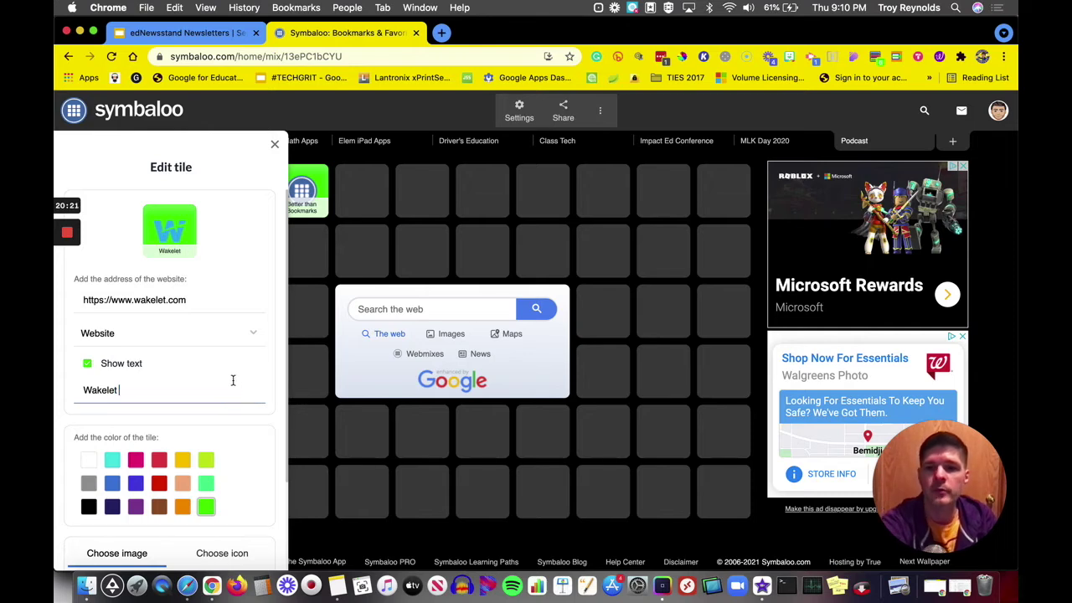
scroll(201, 431, "down", 3)
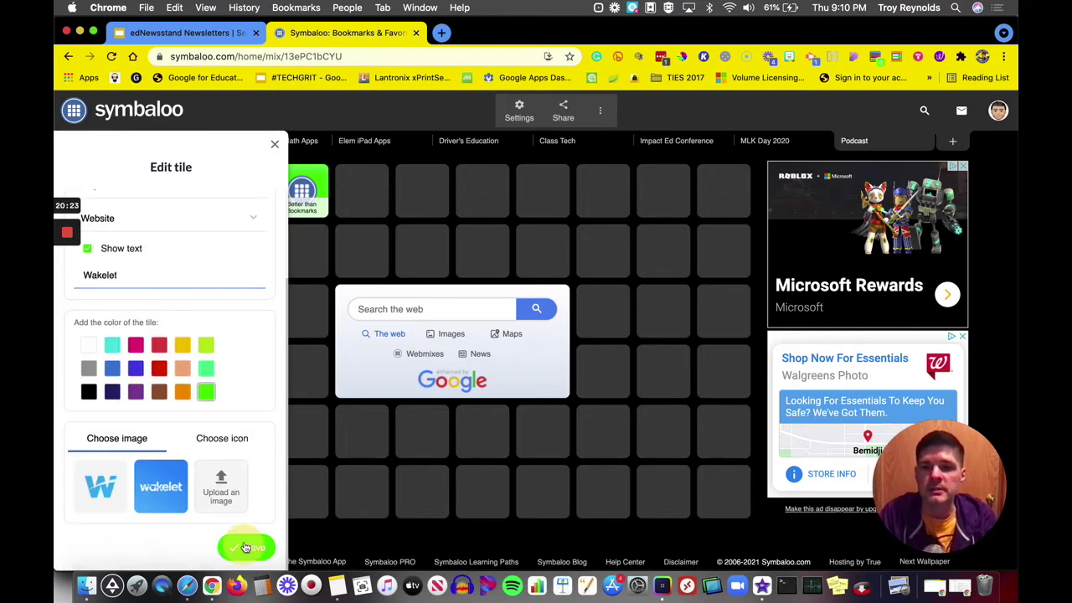
scroll(242, 535, "right", 2)
left_click(310, 364)
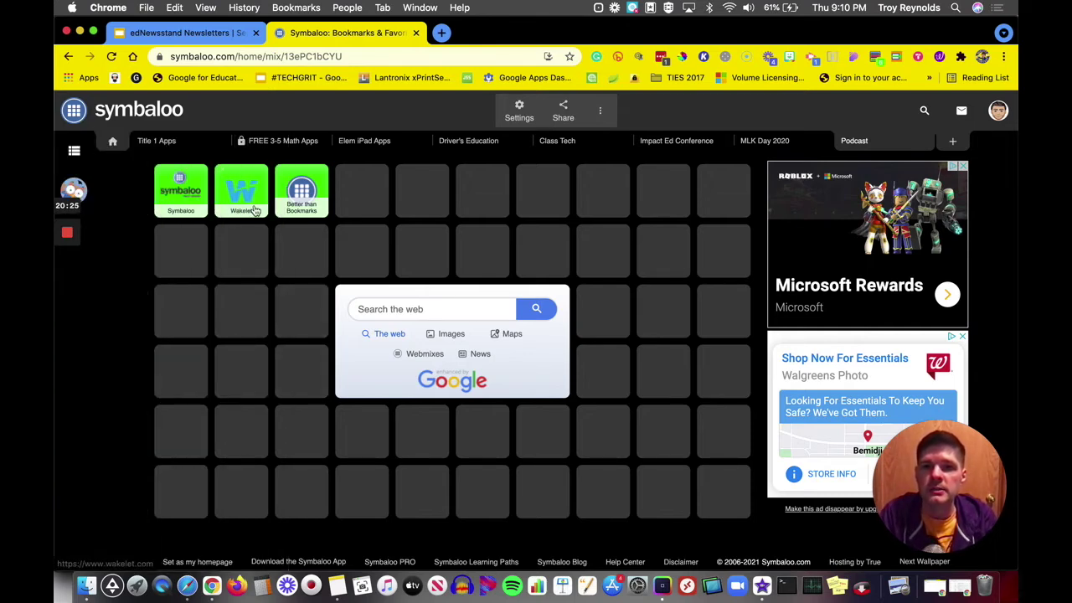
Relabel the third tile "Toby", and move Wakelet to the bottom row's fifth slot and Toby to the top row's last slot
right_click(298, 203)
left_click(354, 263)
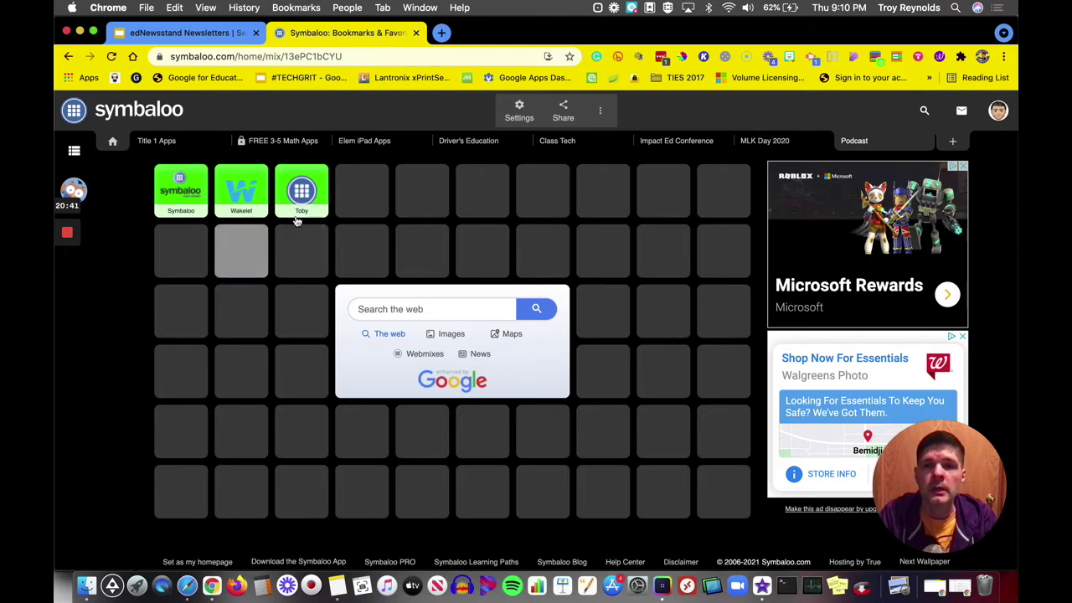
left_click_drag(329, 322, 422, 490)
left_click_drag(311, 199, 722, 193)
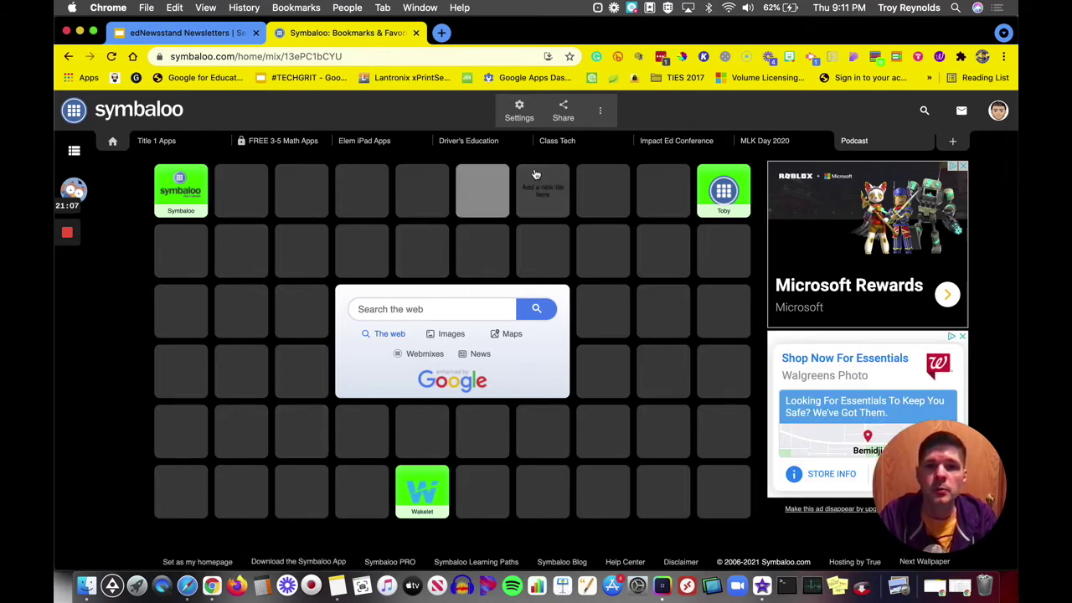
Share the Podcast webmix and review the channels available for its share link
left_click(563, 113)
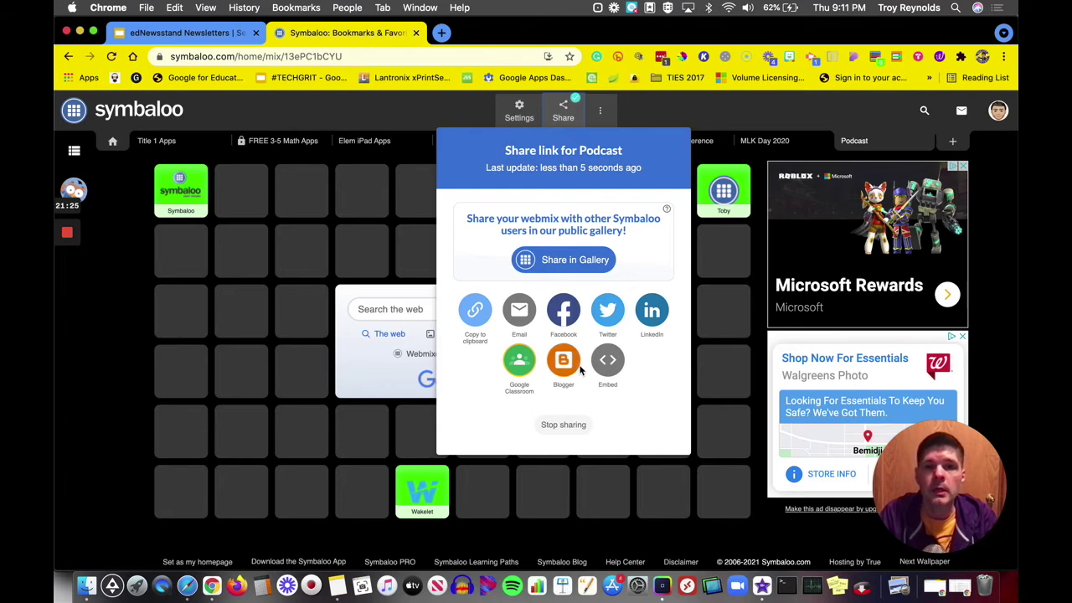
left_click(130, 282)
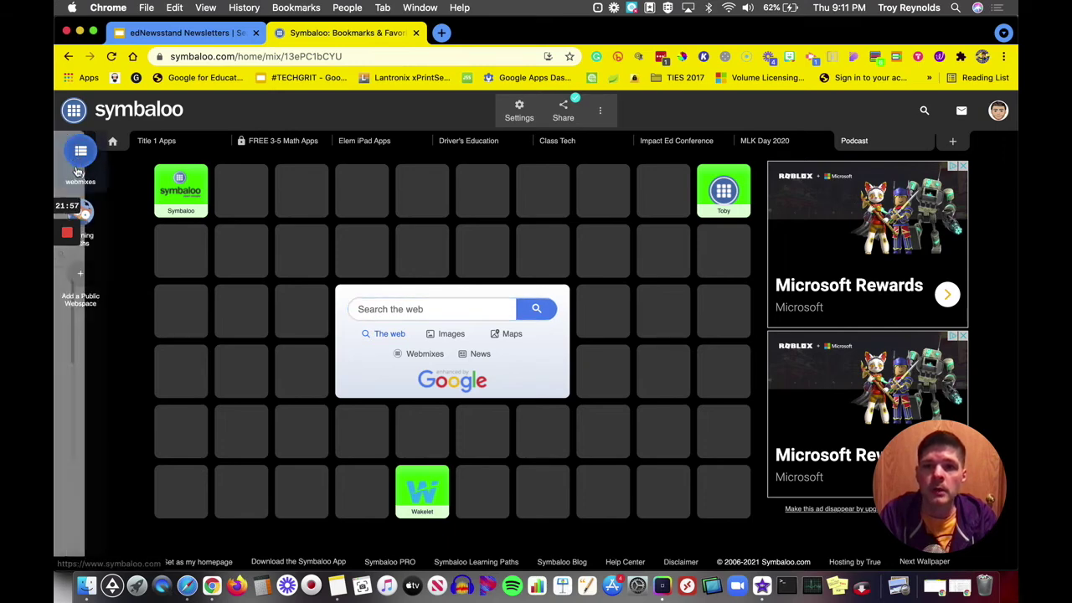
Look through the list of saved webmixes and the options for adding more
left_click(75, 164)
scroll(212, 412, "down", 3)
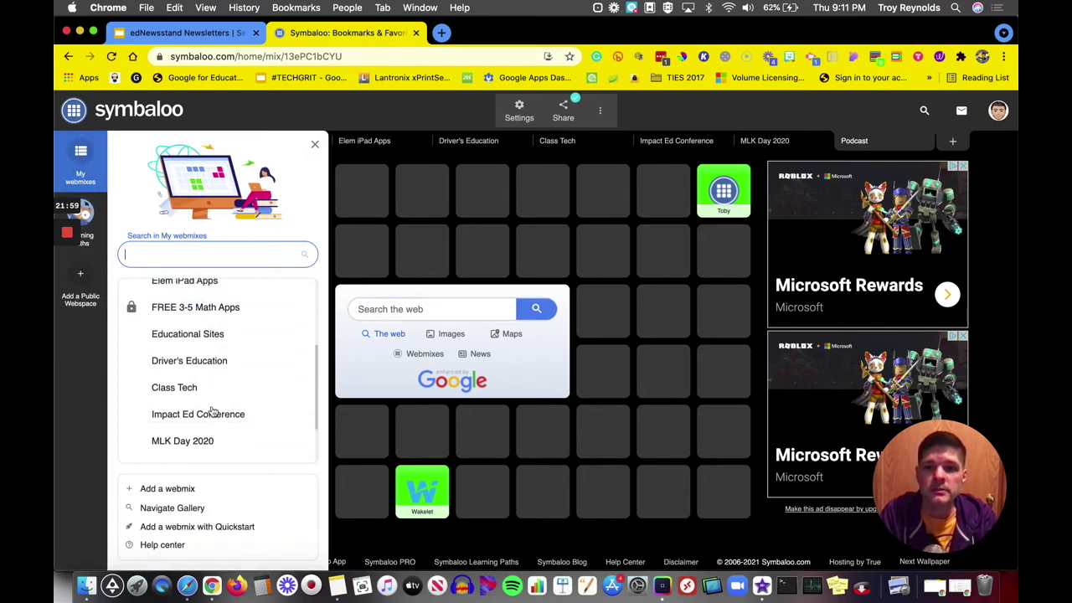
scroll(193, 359, "down", 2)
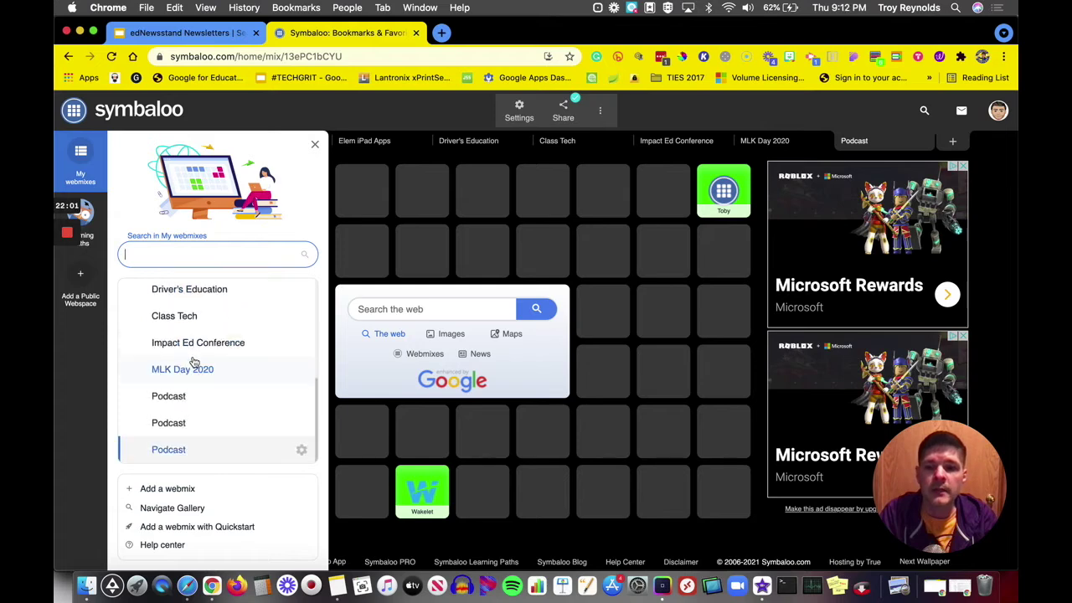
scroll(192, 362, "up", 5)
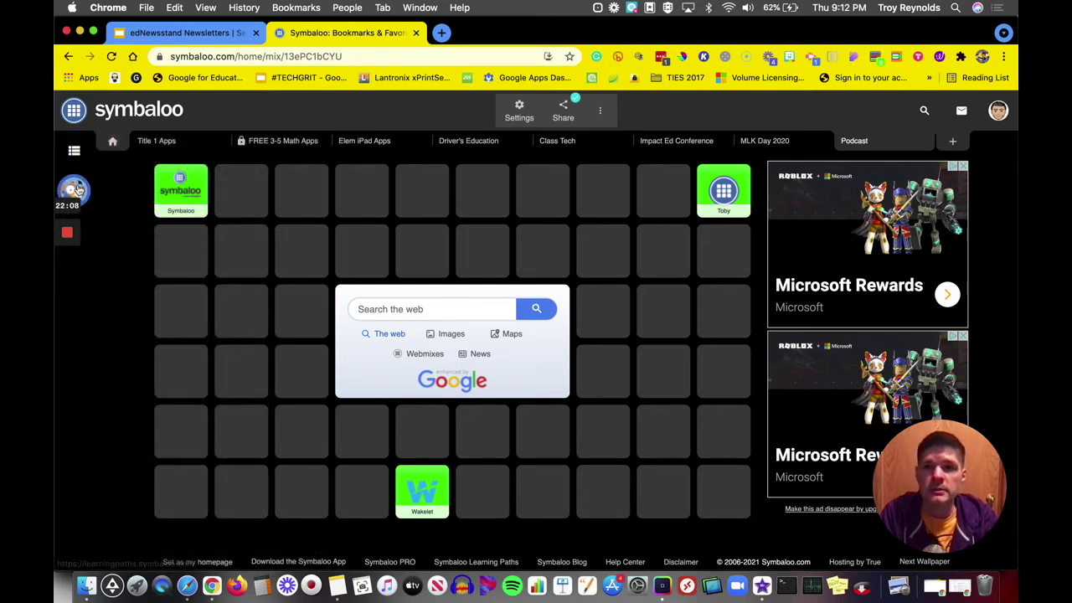
Open the Multimedia learning path in the editor and select its starting tile, Multimedia IQ
left_click(73, 190)
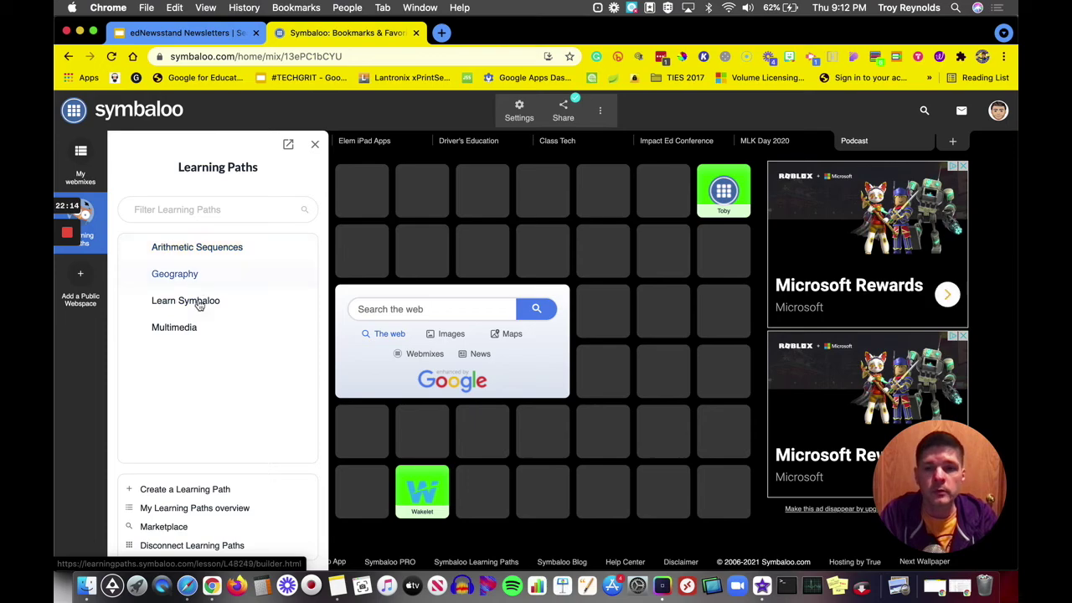
left_click(176, 330)
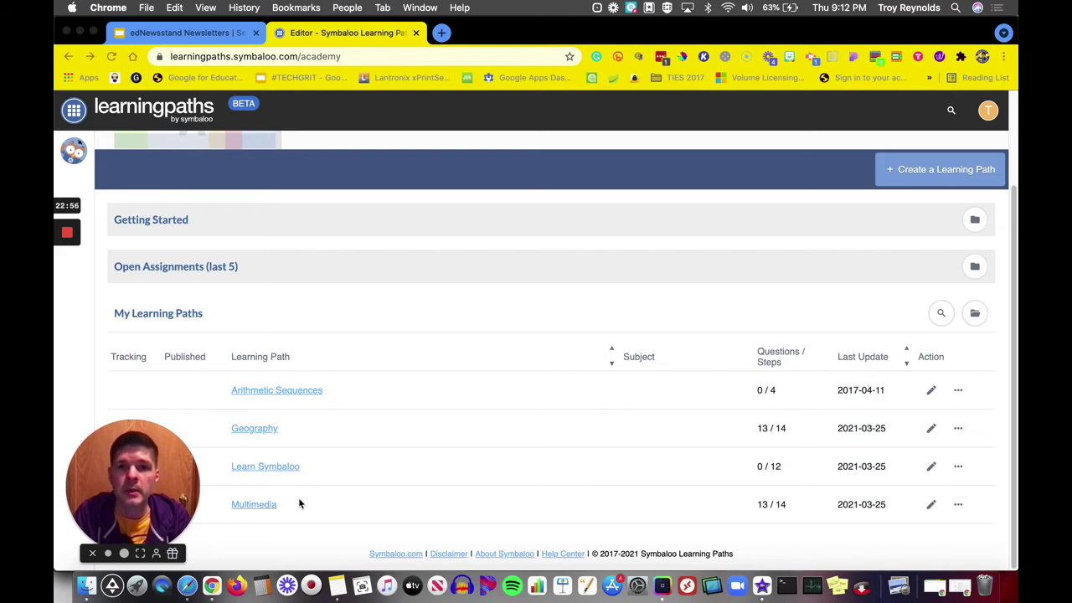
left_click(254, 507)
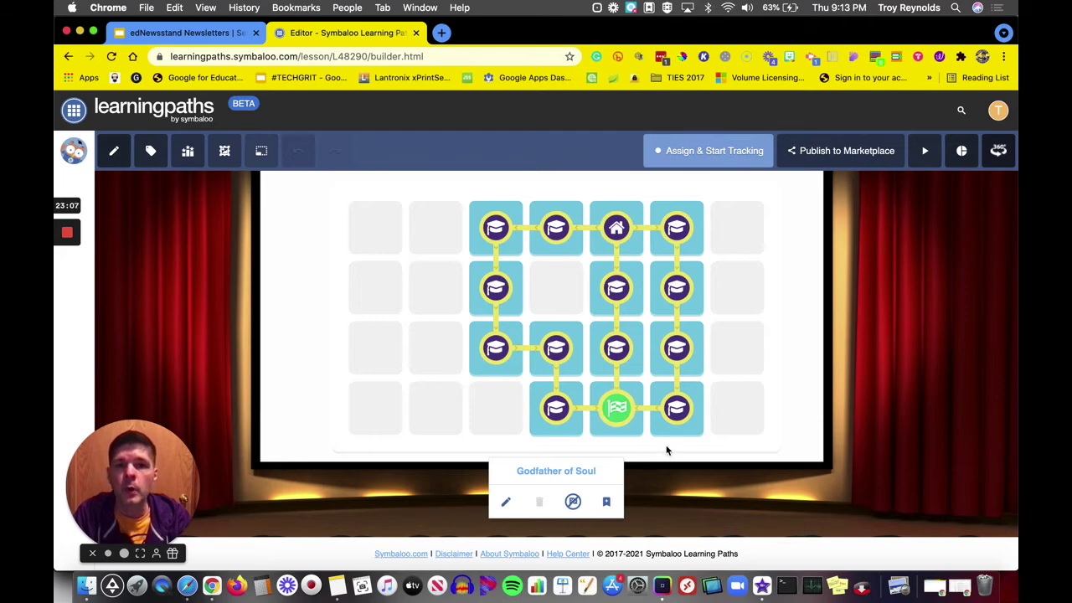
left_click(617, 229)
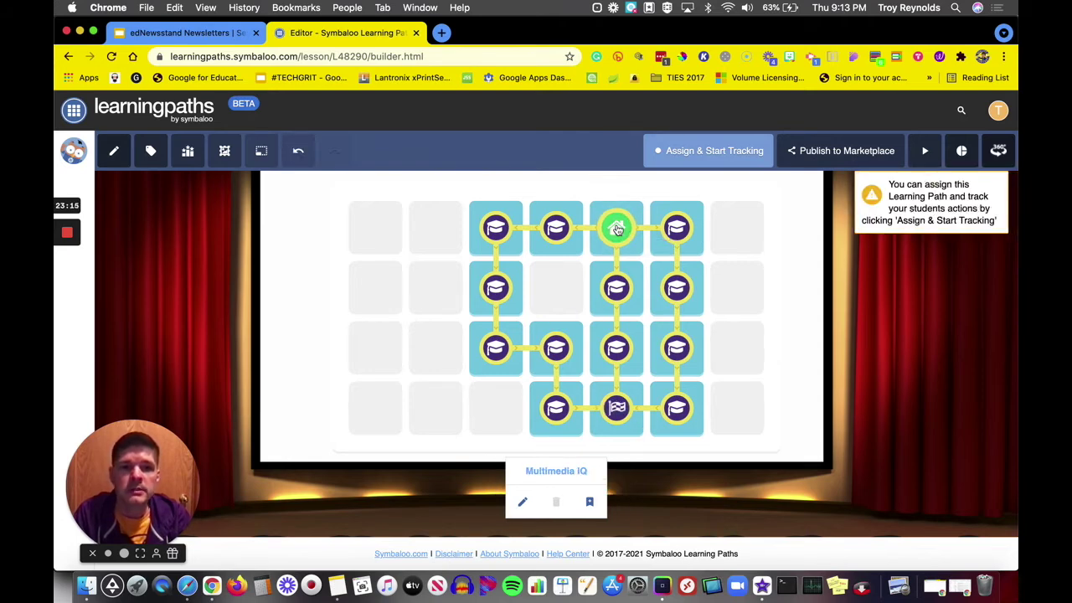
Review the title, description, resource and question fields of the Multimedia IQ tile, and close it without saving
left_click(617, 229)
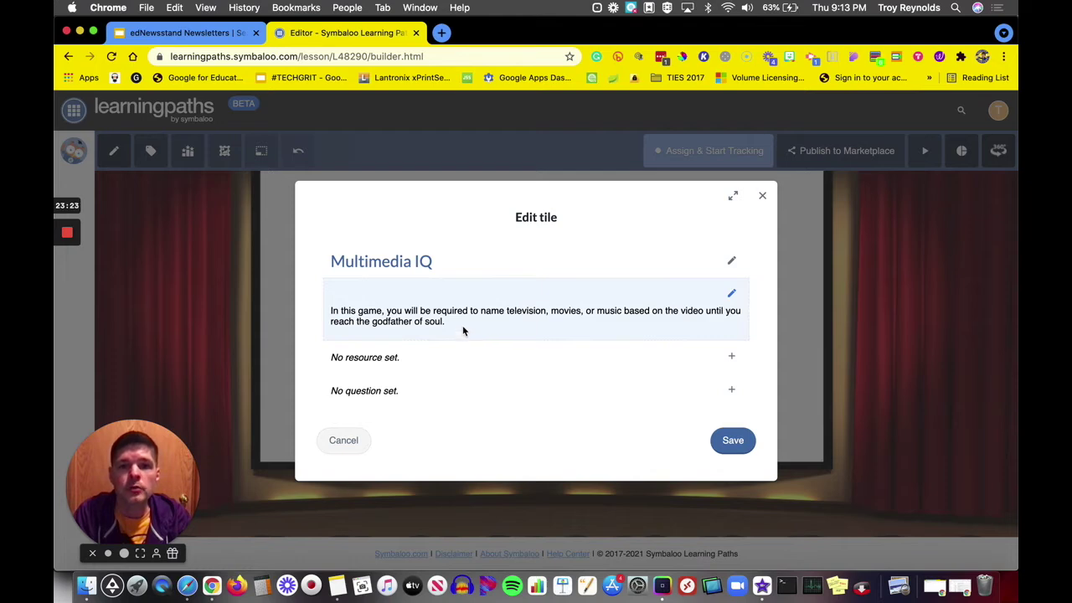
left_click(368, 438)
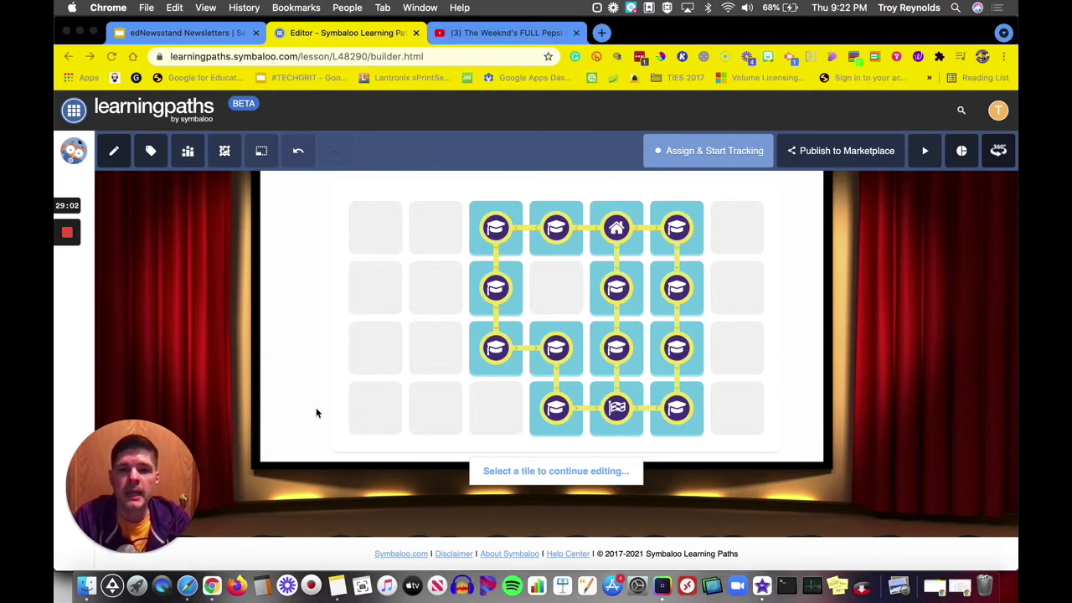
Add a new tile with its own resource in the empty slot directly left of the Capitalism tile
left_click(495, 351)
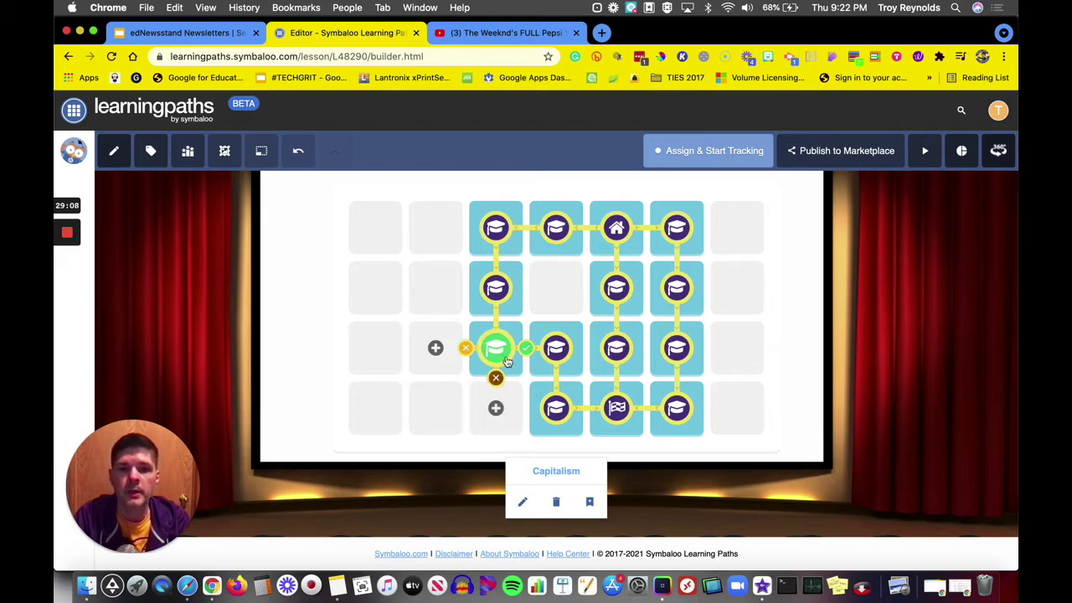
left_click(435, 350)
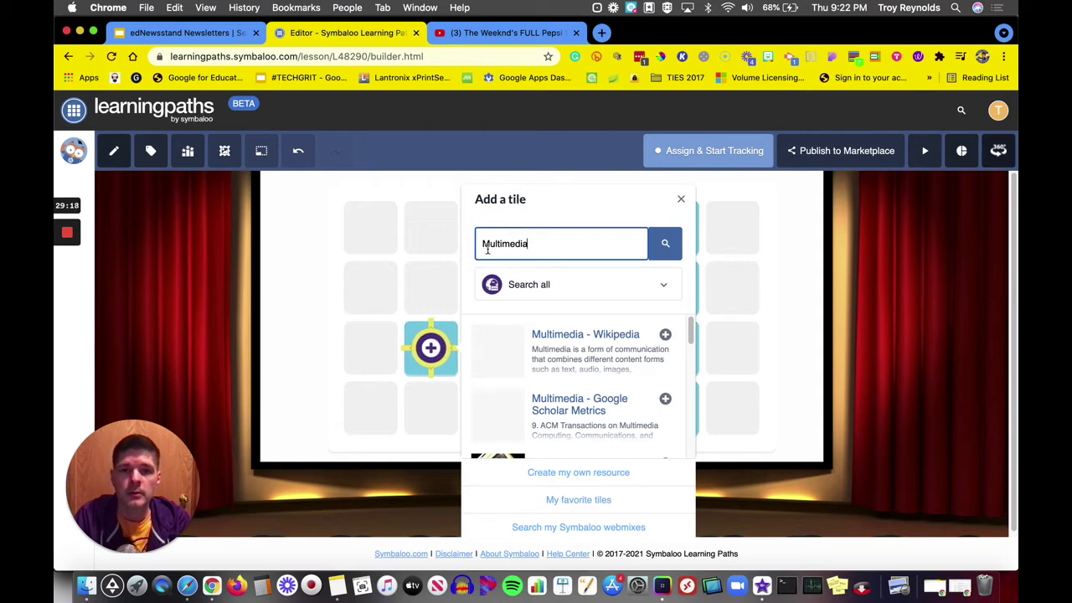
left_click(579, 474)
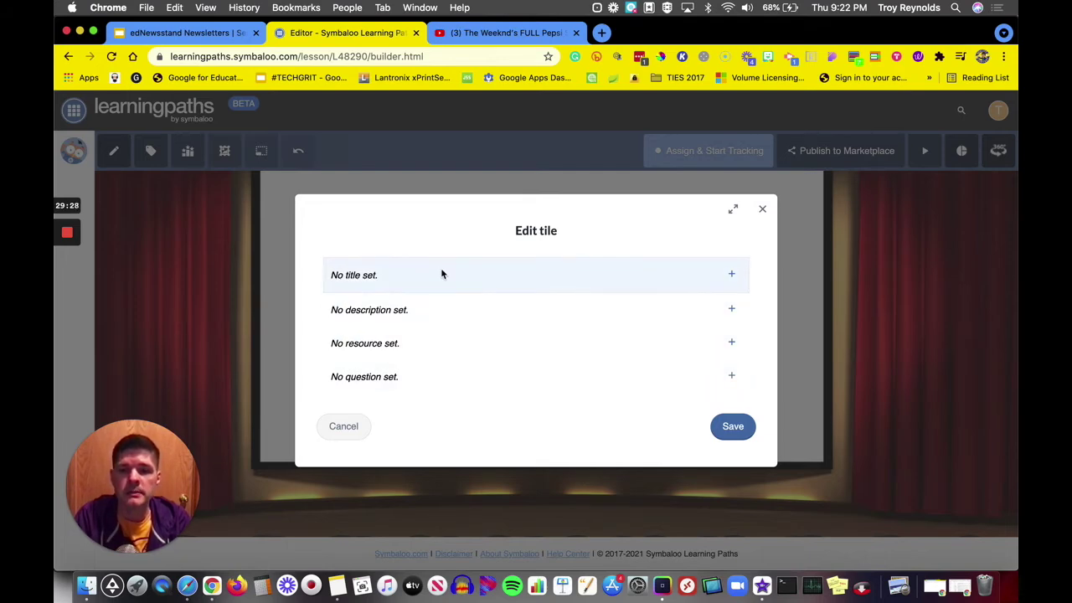
Title the new tile "The Weekend" and give it the description "He sand at the Super Bowl"
left_click(497, 271)
type("The Weekend")
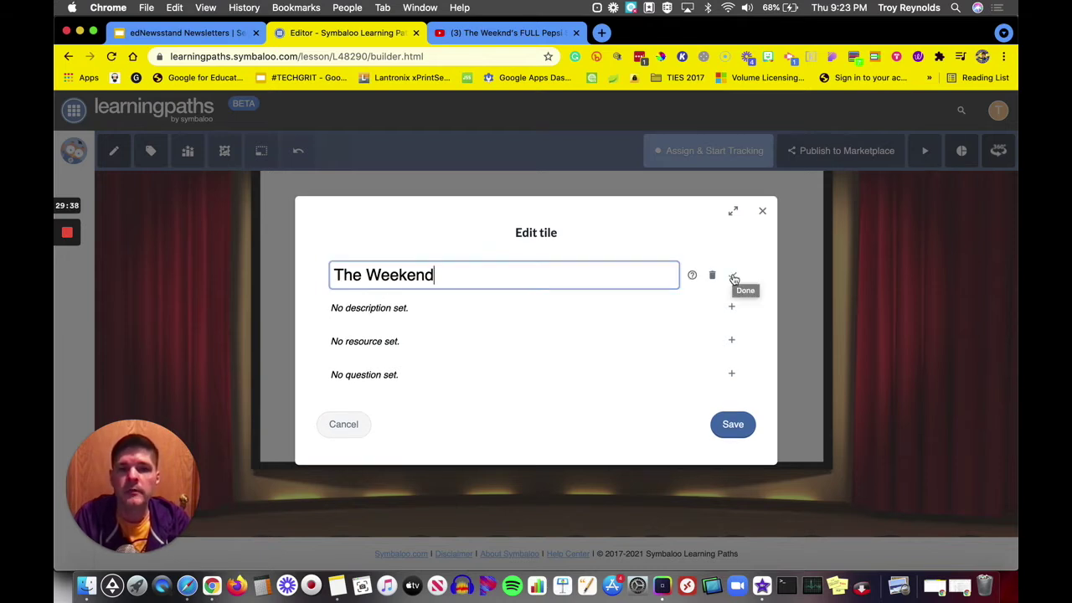
left_click(731, 277)
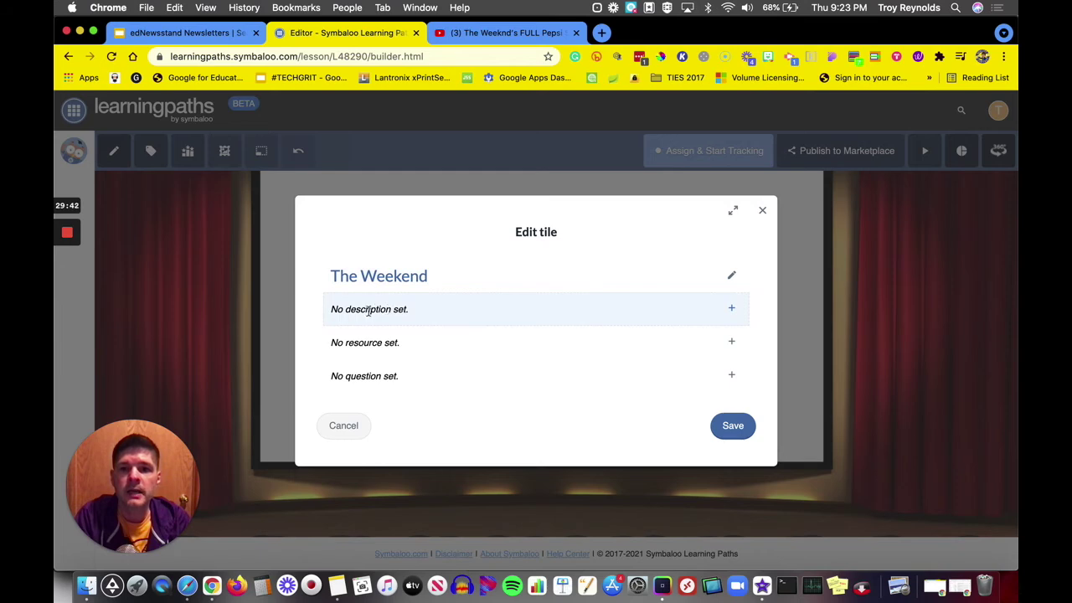
left_click(731, 308)
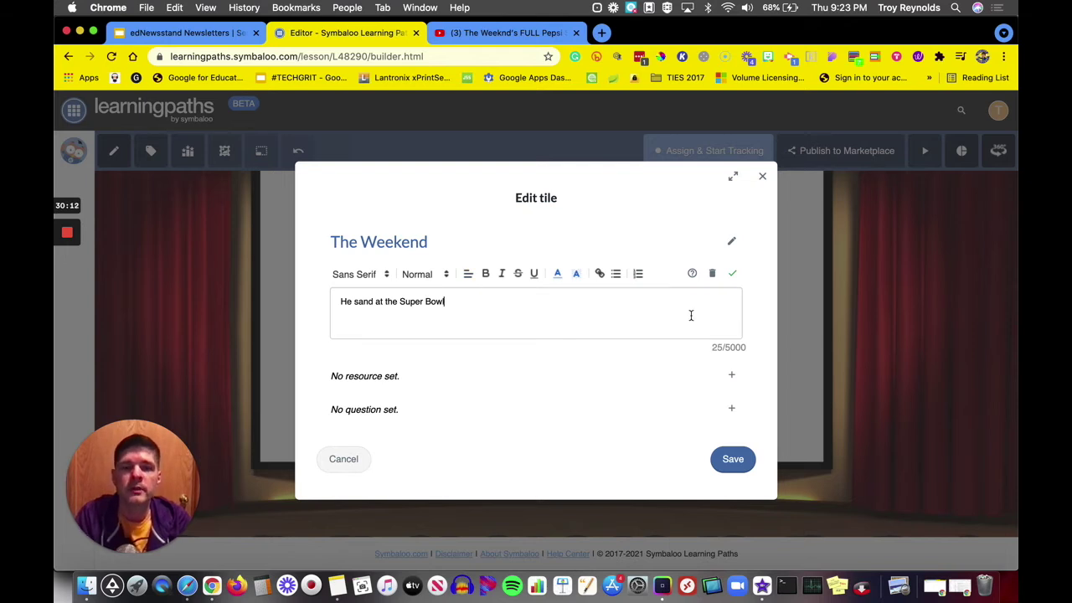
left_click(731, 273)
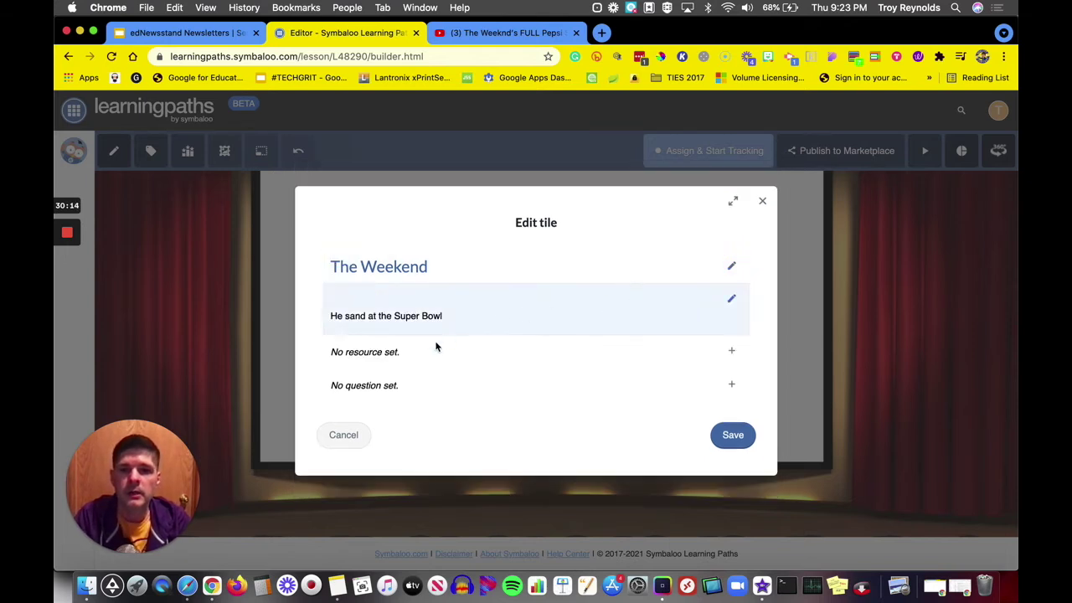
Choose embed code as the tile's resource and copy the embed code of The Weeknd's Super Bowl LV Halftime Show video from YouTube
left_click(730, 352)
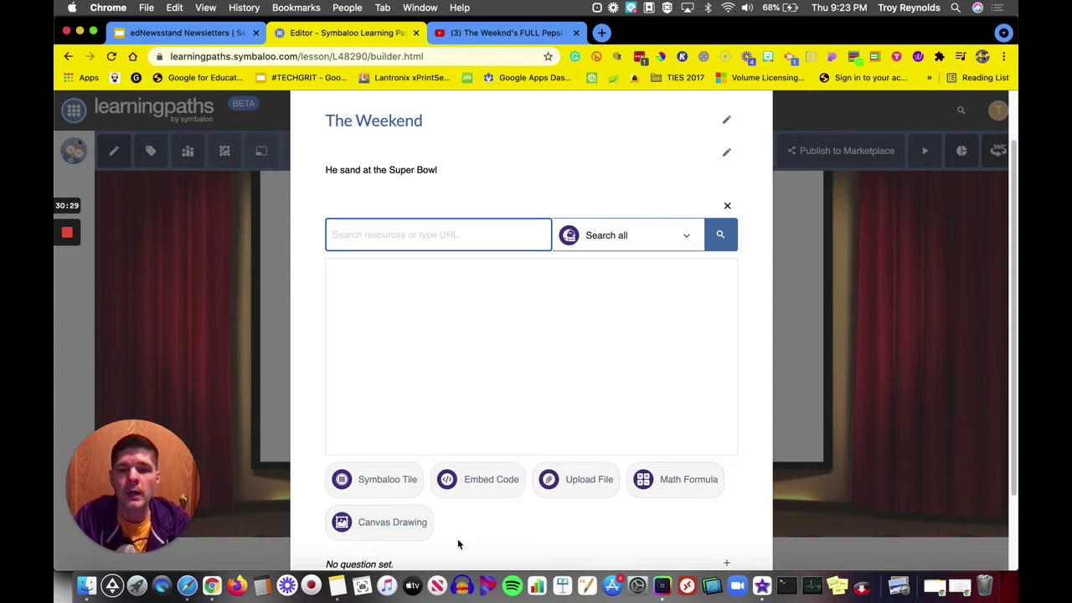
left_click(486, 493)
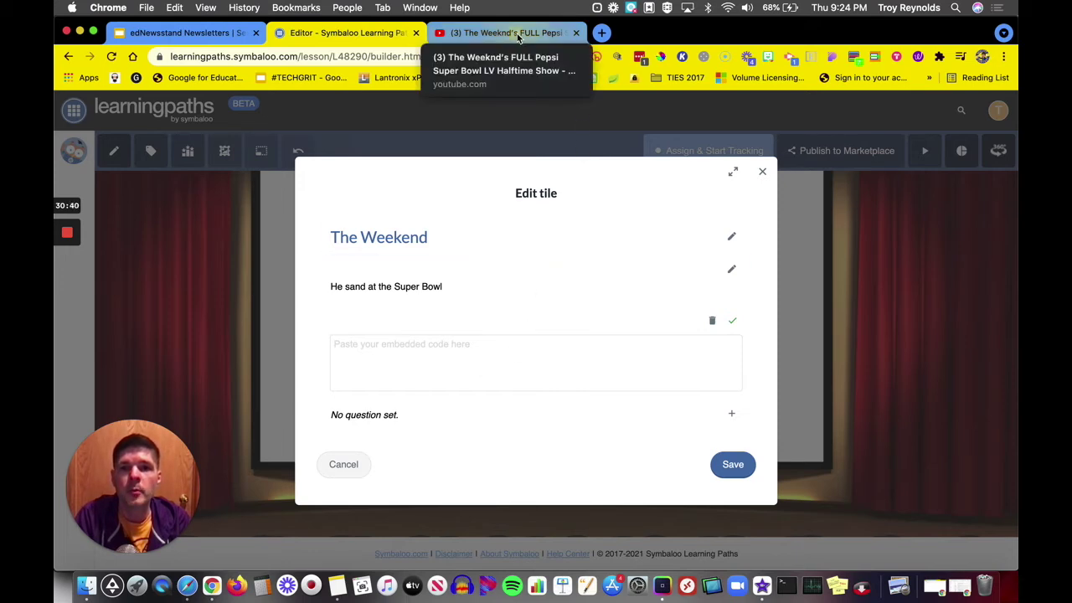
left_click(516, 33)
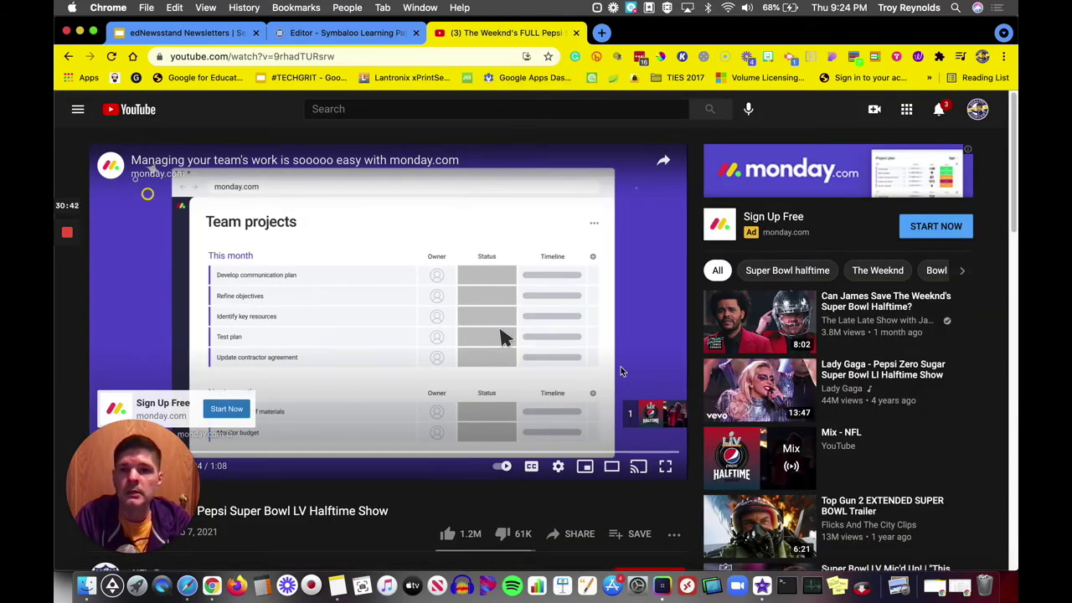
left_click(577, 538)
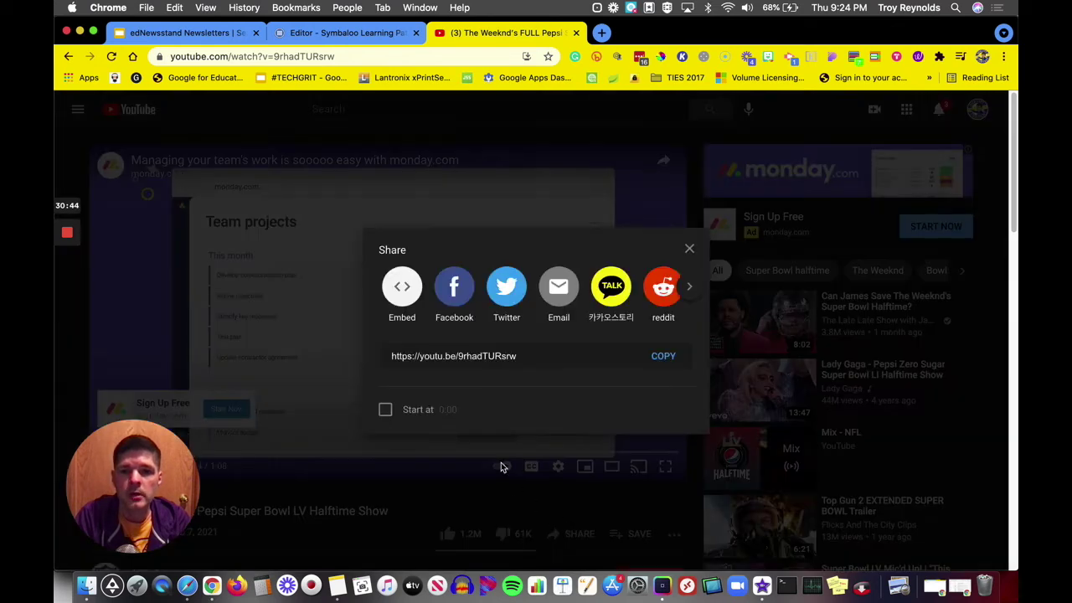
left_click(409, 287)
left_click(769, 290)
key("super+c")
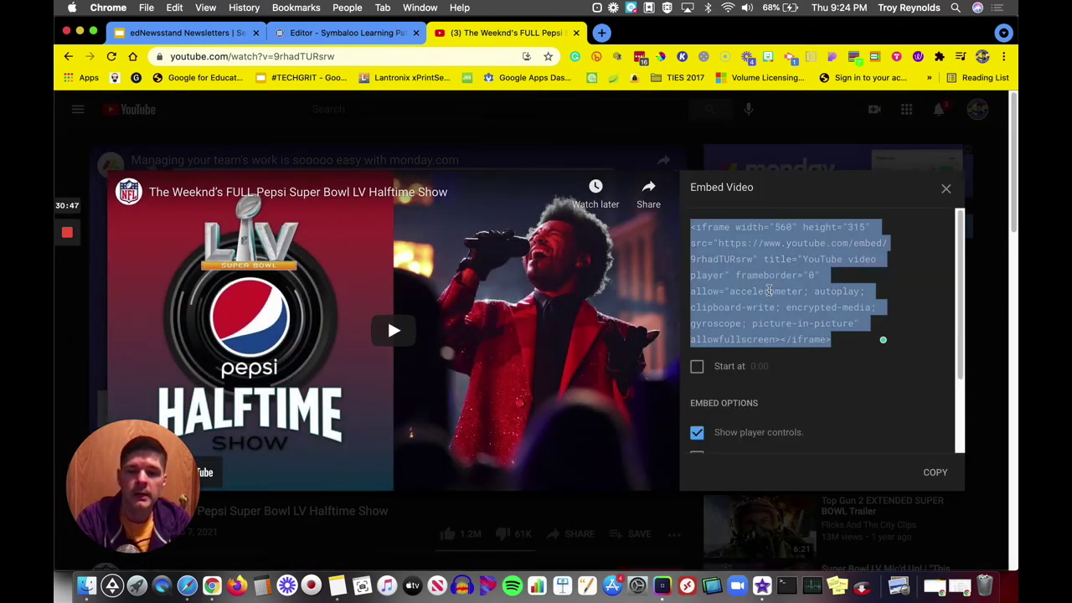
Return to the Learning Paths editor and paste the video's embed code as the tile's resource
left_click(329, 37)
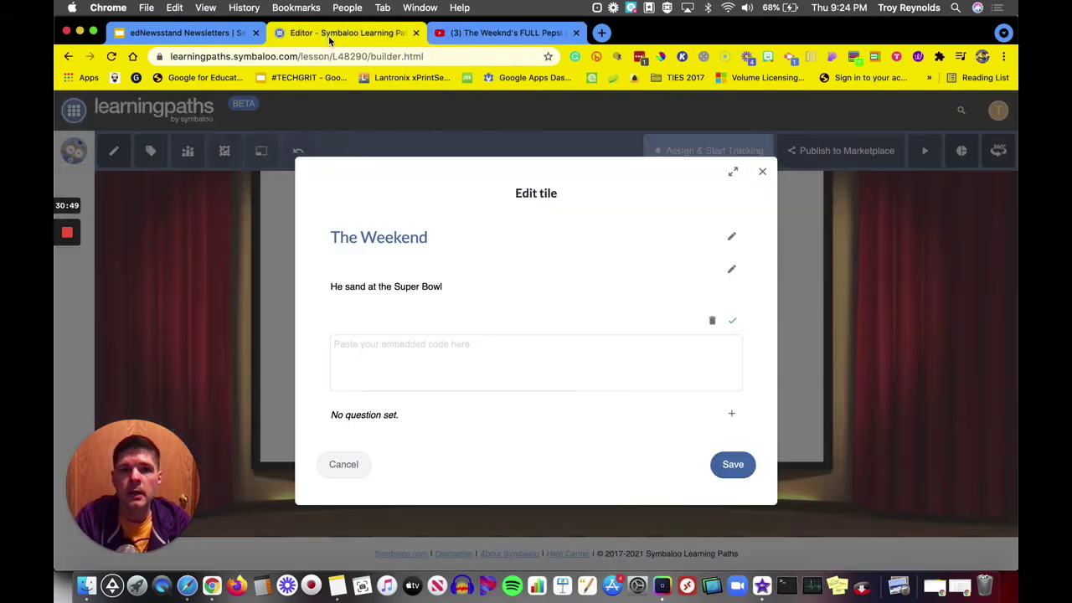
left_click(410, 360)
key("super+v")
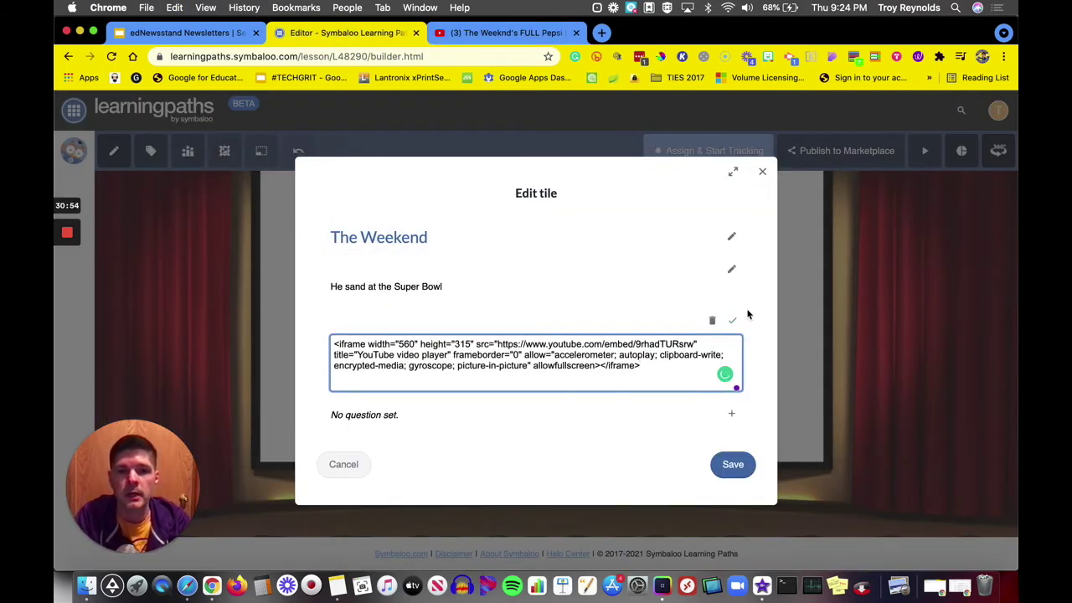
left_click(733, 320)
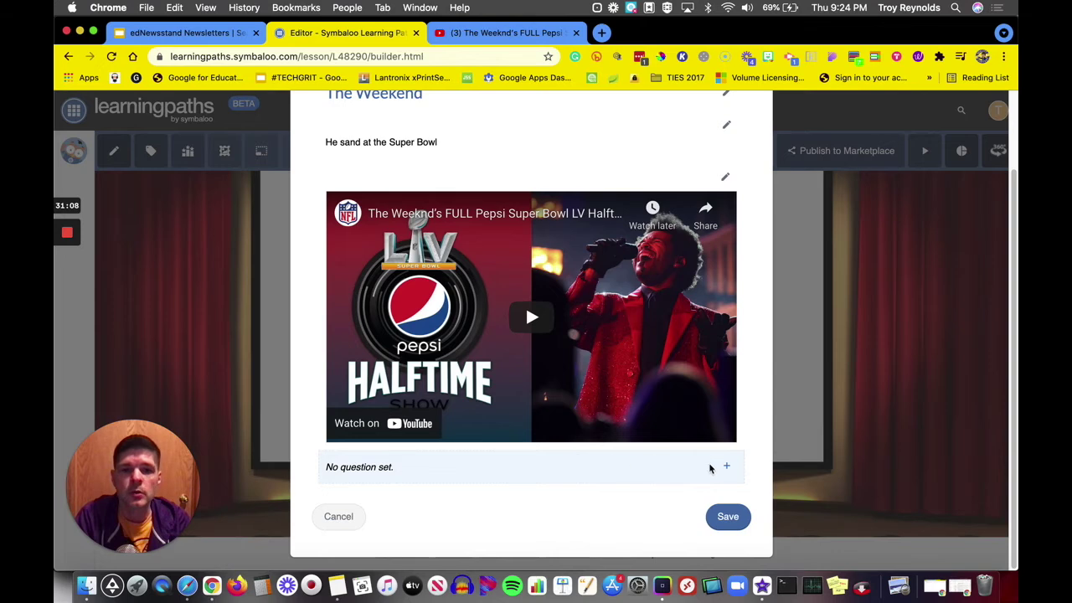
Add the question "What song did he sing in the glass room?" to the tile and look through the question types
left_click(730, 468)
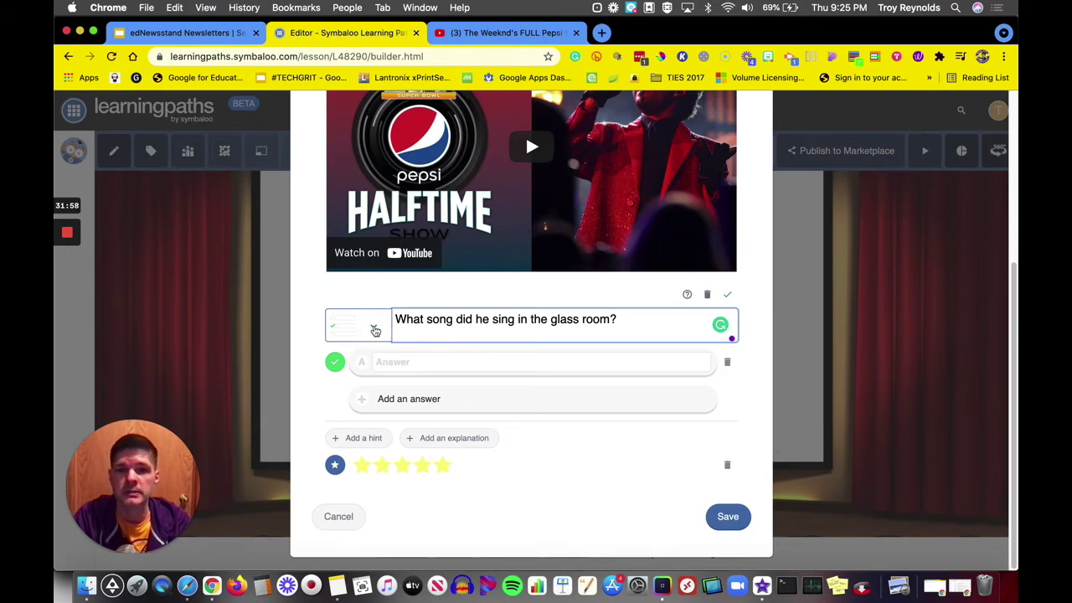
left_click(374, 328)
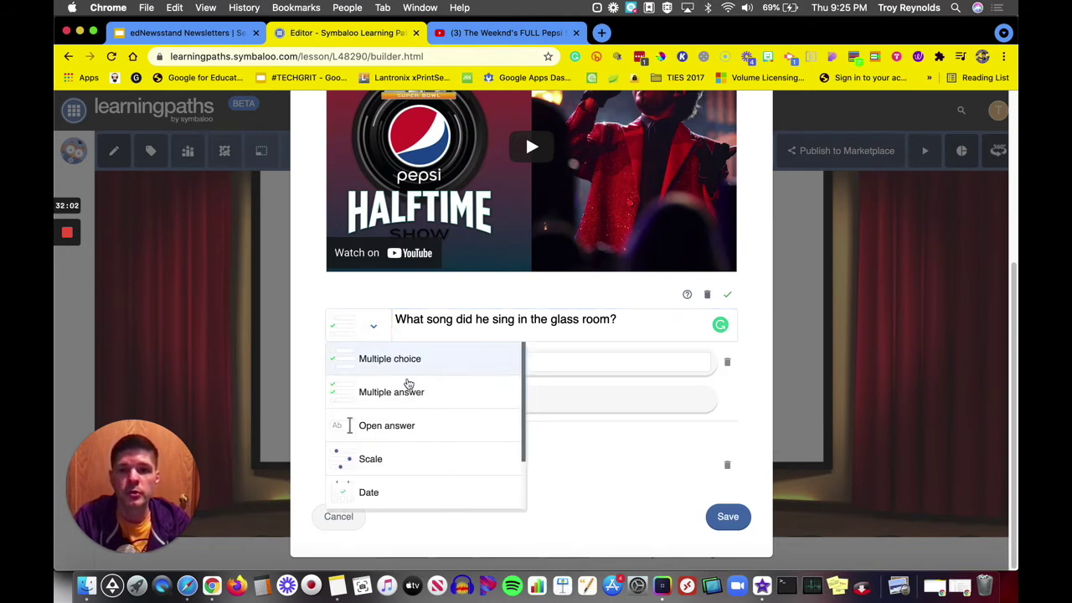
scroll(425, 430, "down", 1)
scroll(425, 430, "down", 2)
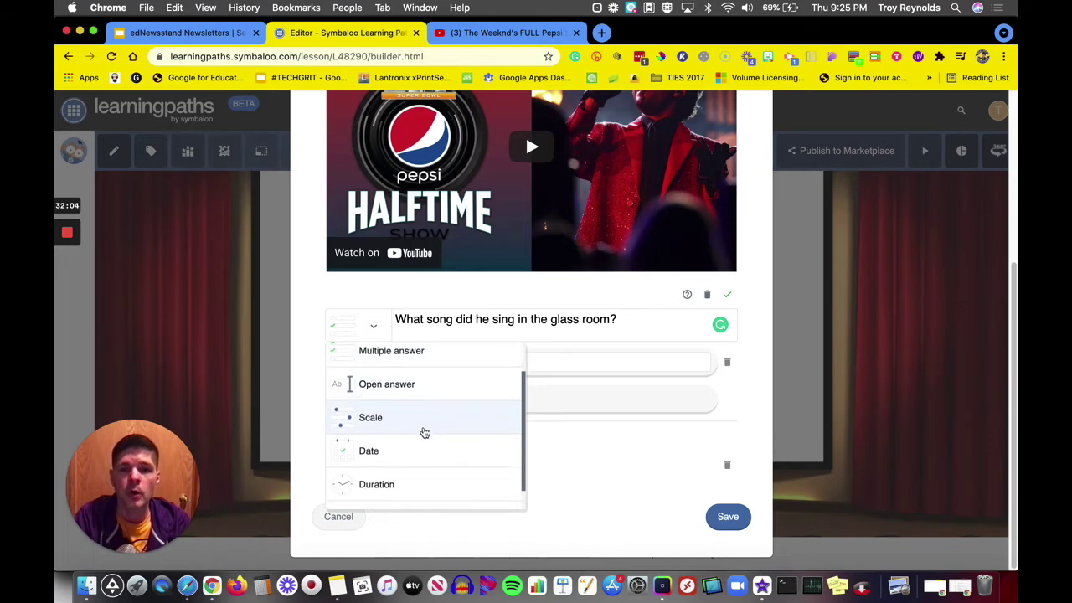
scroll(419, 430, "down", 1)
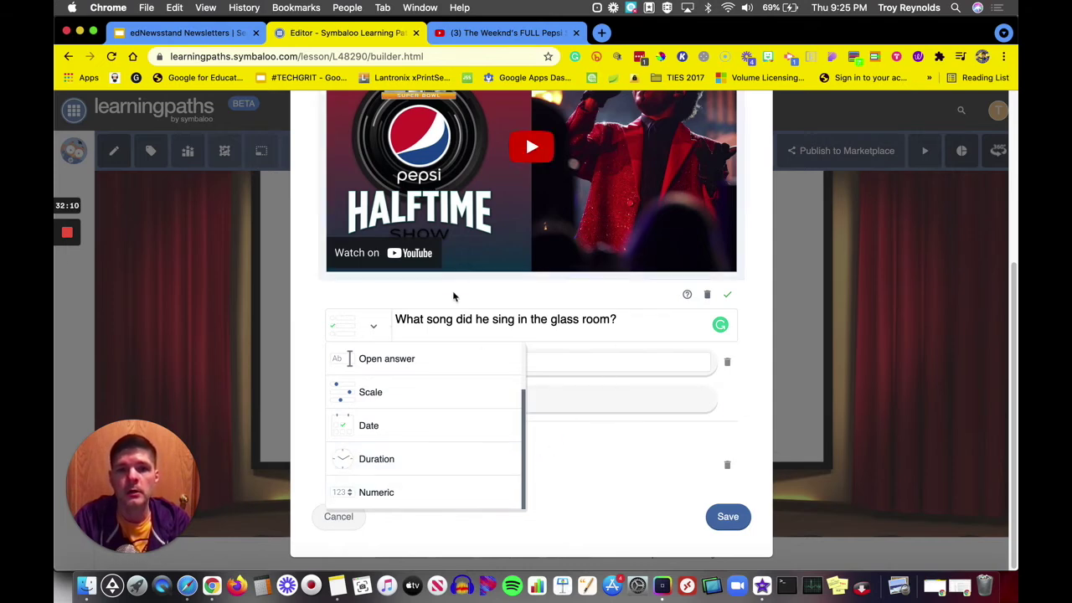
left_click(535, 300)
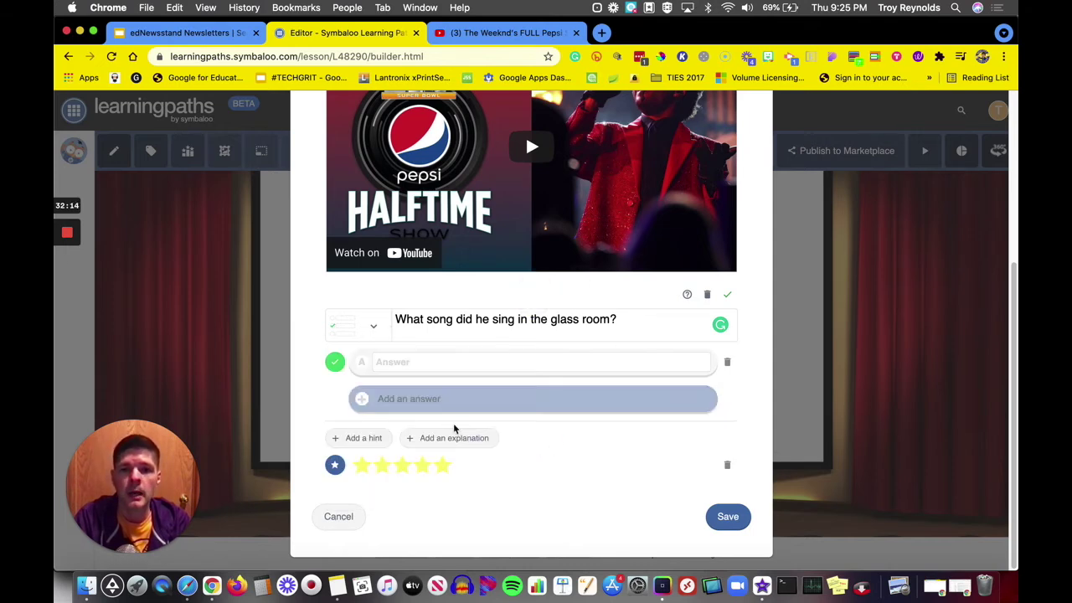
Enter the answers Billie Jean, Living in America and I Can't Feel My Face, marking I Can't Feel My Face as correct
left_click(427, 365)
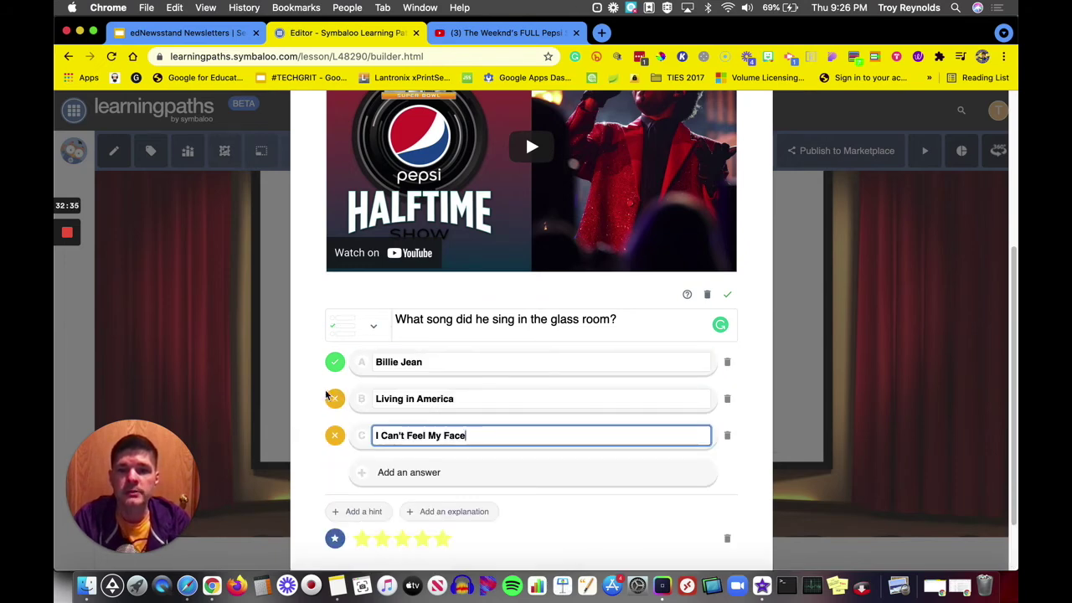
left_click(334, 435)
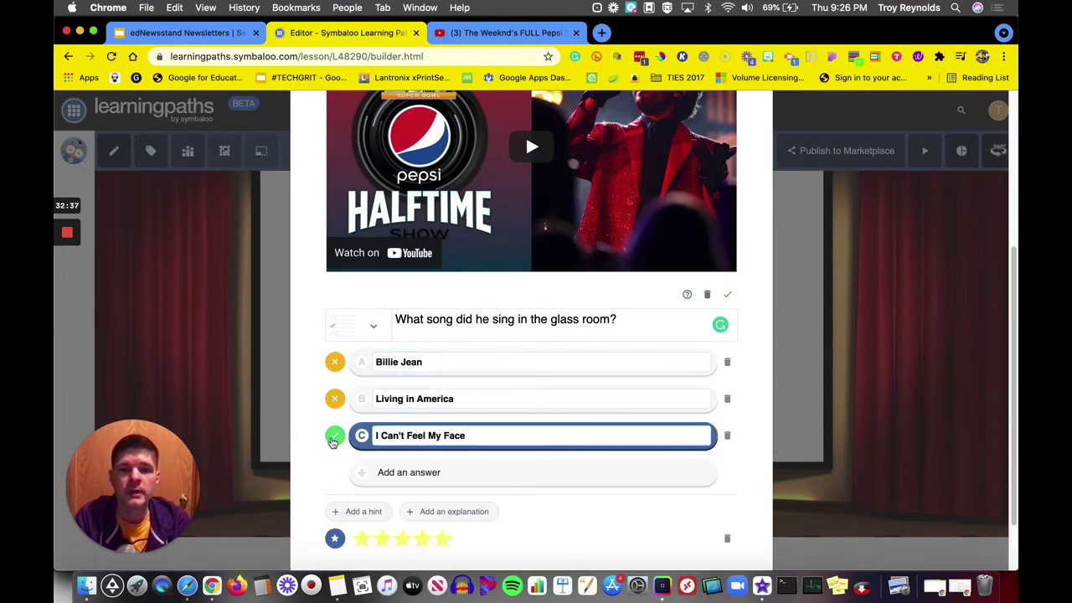
Remove the star reward from the question and save the tile
scroll(620, 494, "down", 2)
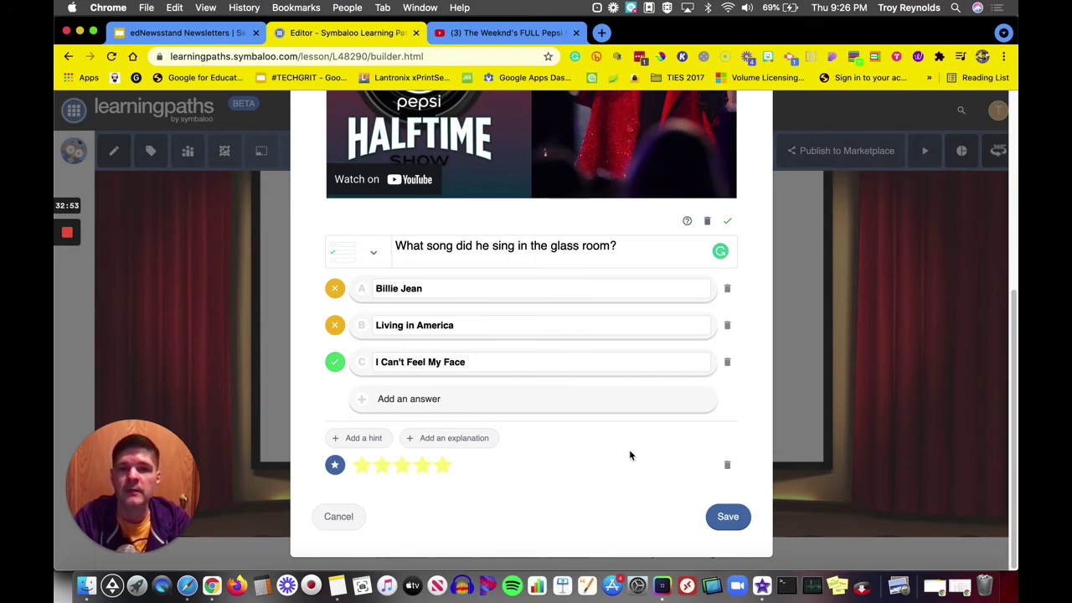
left_click(727, 467)
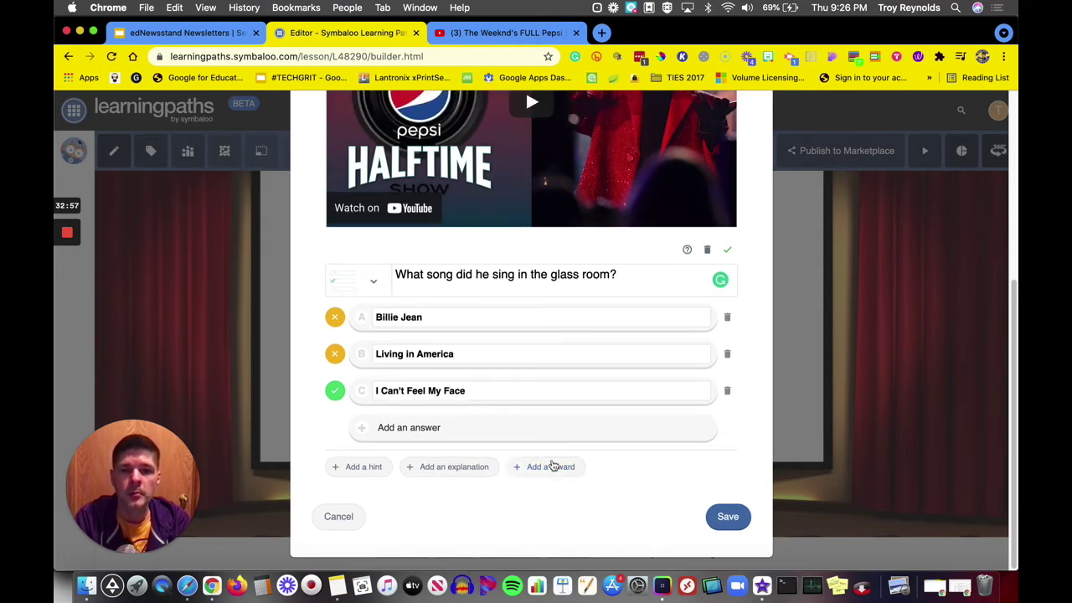
left_click(725, 515)
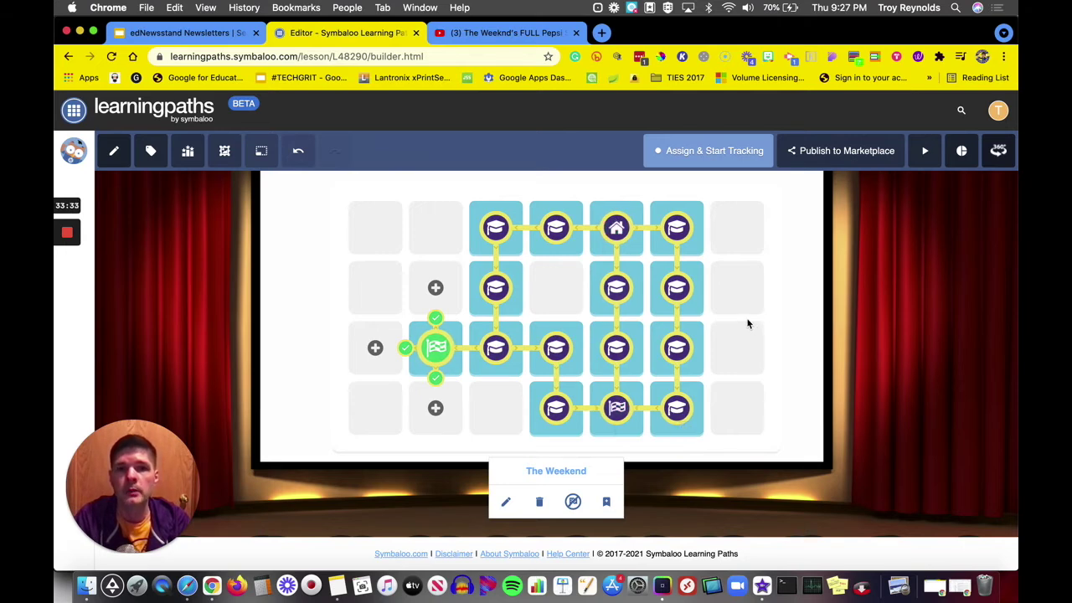
Toggle the finish marker of The Weekend tile and delete the tile from the path
left_click(573, 503)
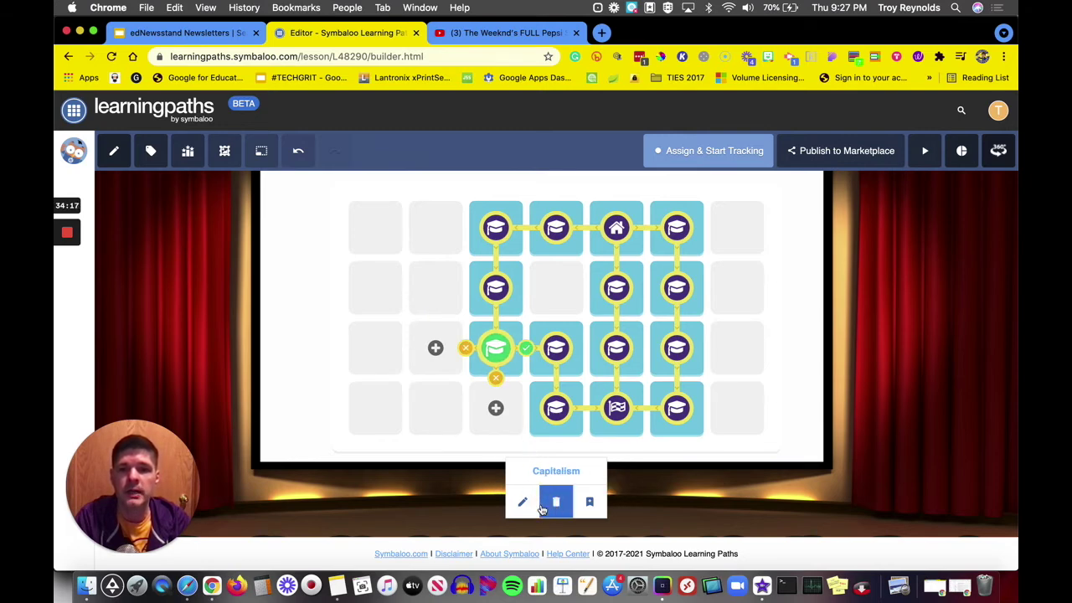
left_click(540, 505)
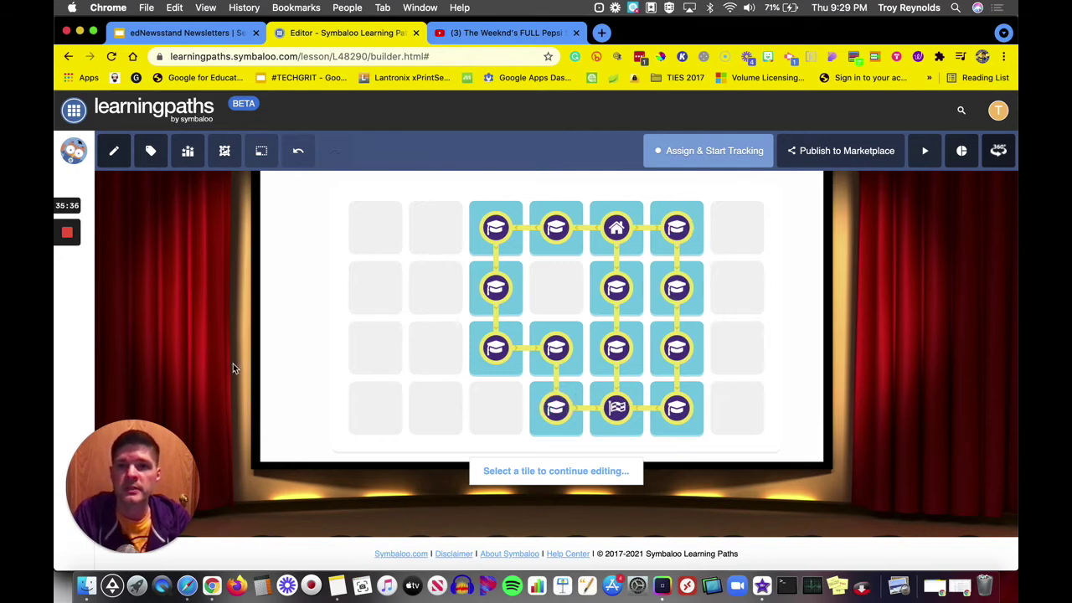
Give the Multimedia learning path the description "The world of music" and the objective "Know the Godfather of Soul"
left_click(114, 151)
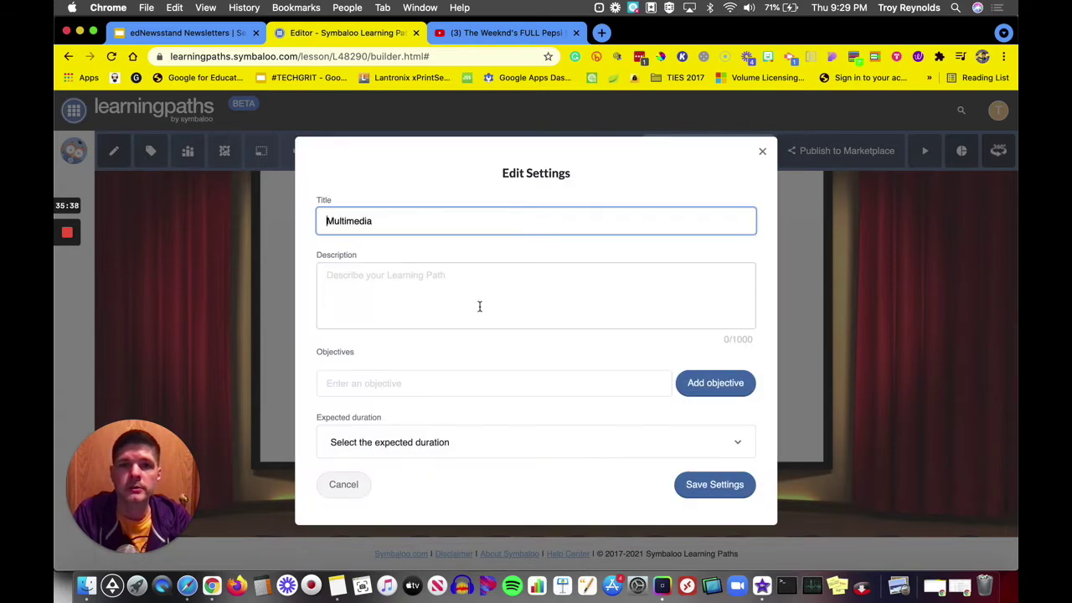
left_click(393, 282)
type("The world of music")
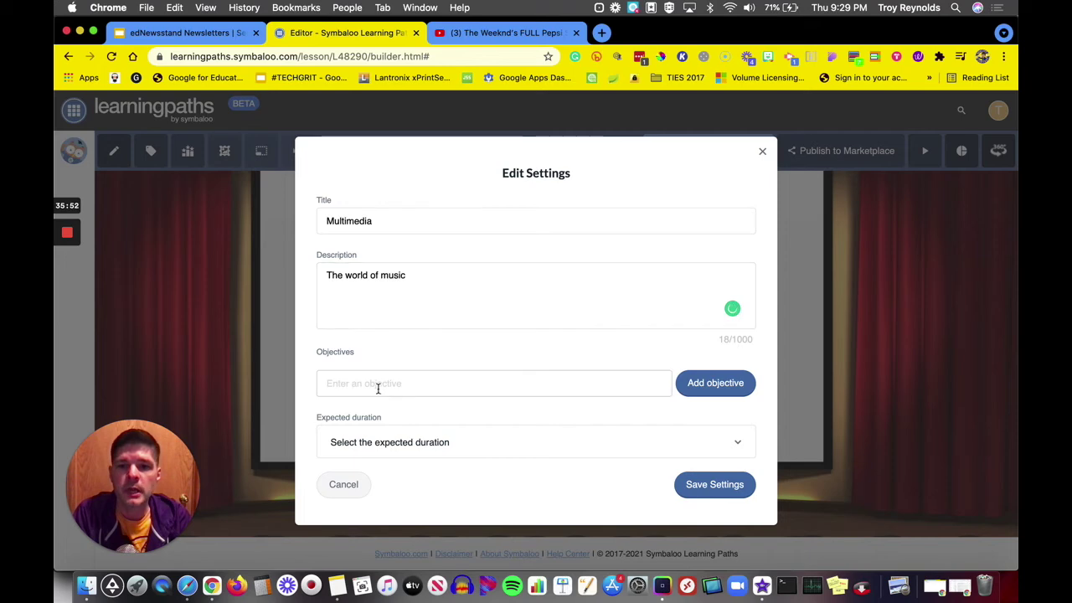
left_click(378, 387)
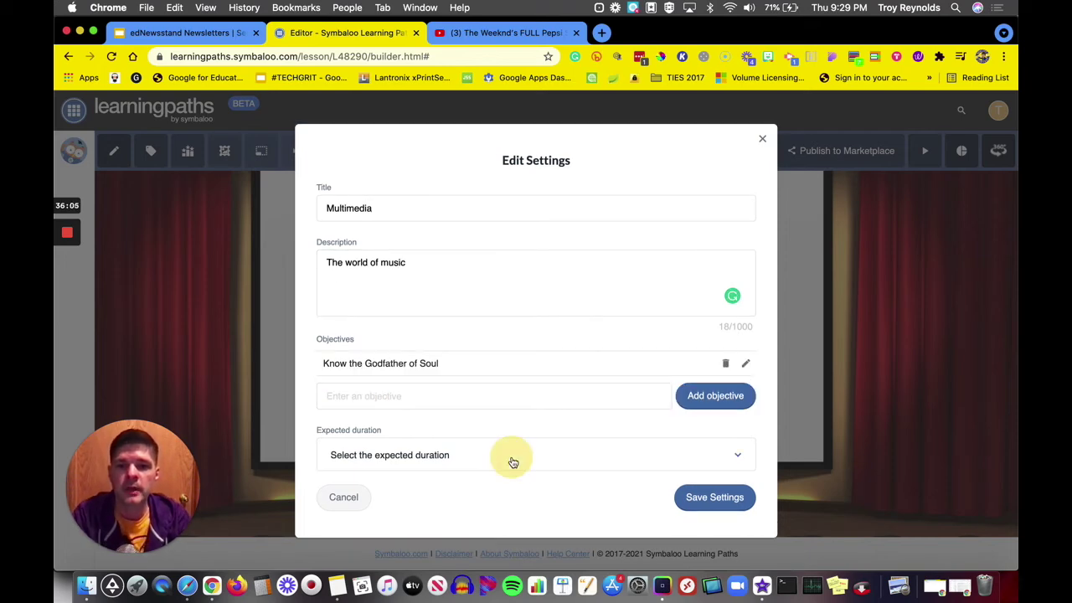
Set the learning path's expected duration to 25 minutes and save its settings
left_click(512, 463)
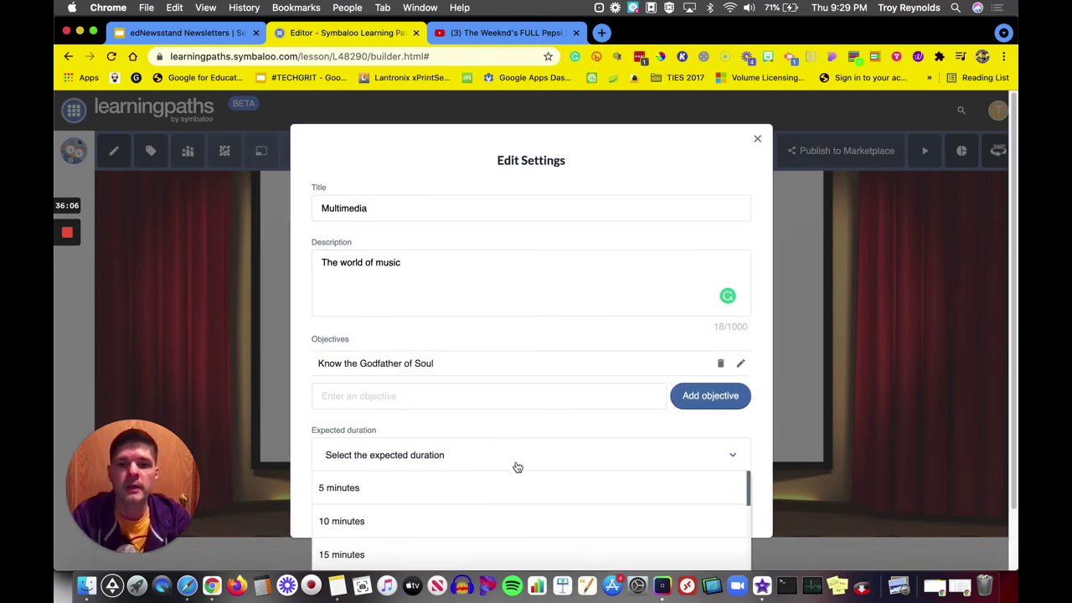
scroll(517, 467, "down", 3)
left_click(399, 553)
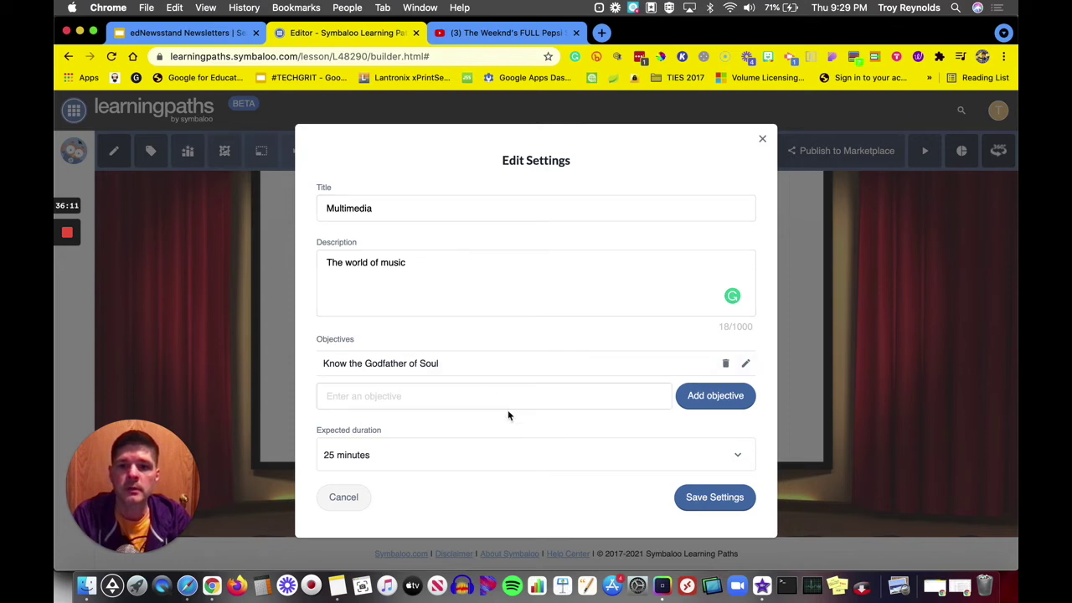
left_click(705, 497)
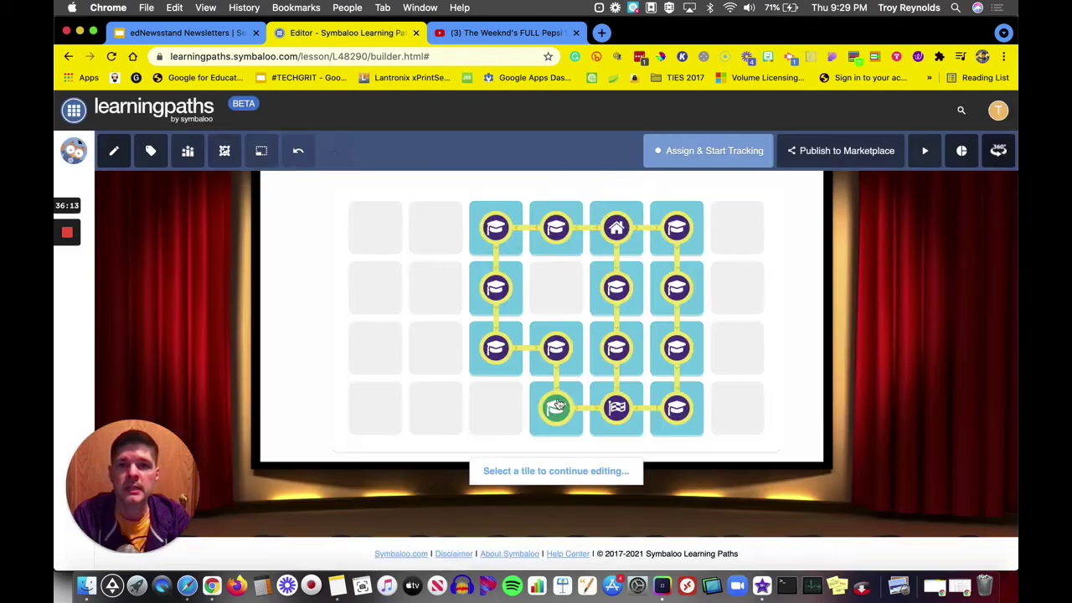
Categorize the learning path as Middle School grade 7 with the subject Music and save the category
left_click(156, 160)
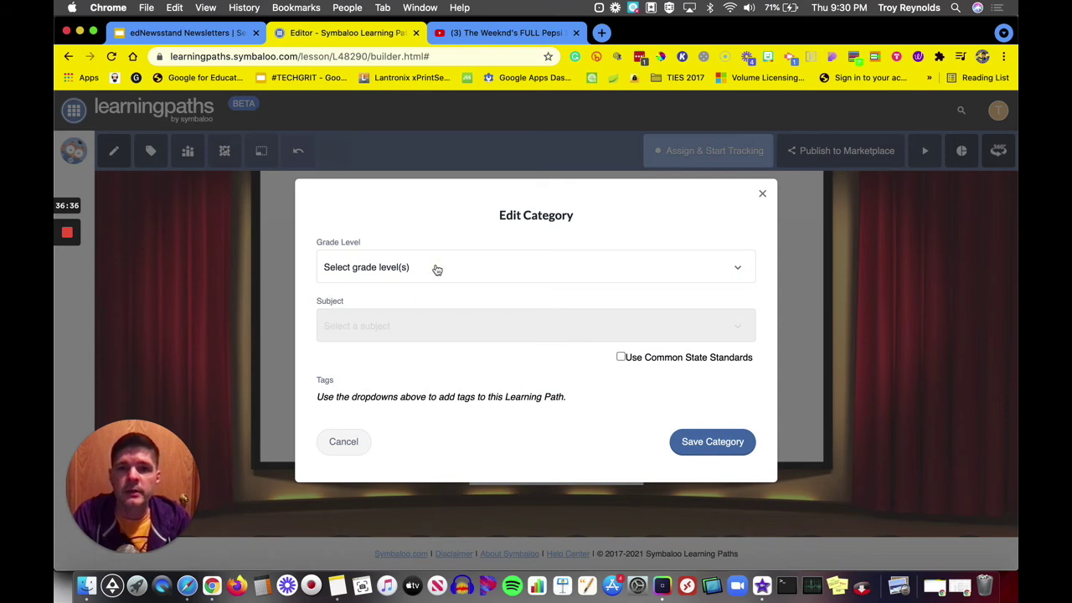
left_click(436, 269)
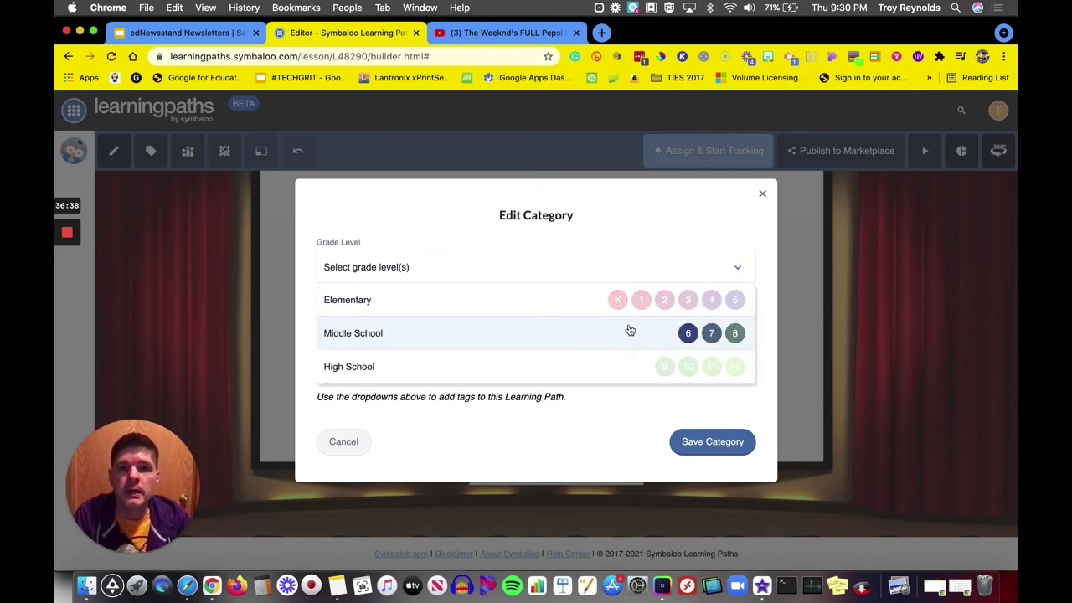
left_click(711, 335)
left_click(647, 337)
scroll(547, 410, "down", 3)
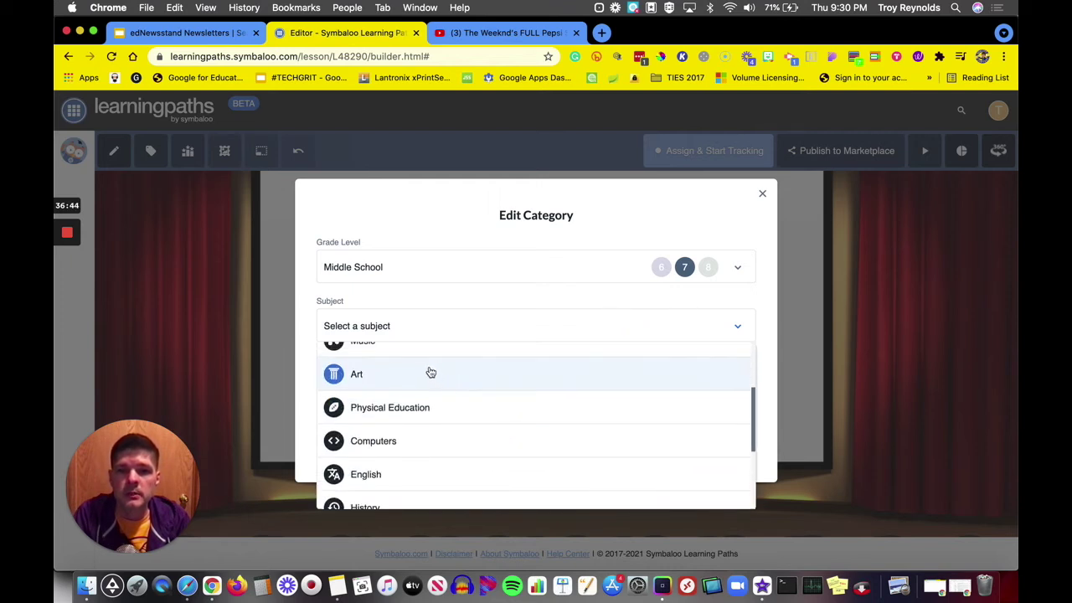
left_click(377, 343)
left_click(722, 446)
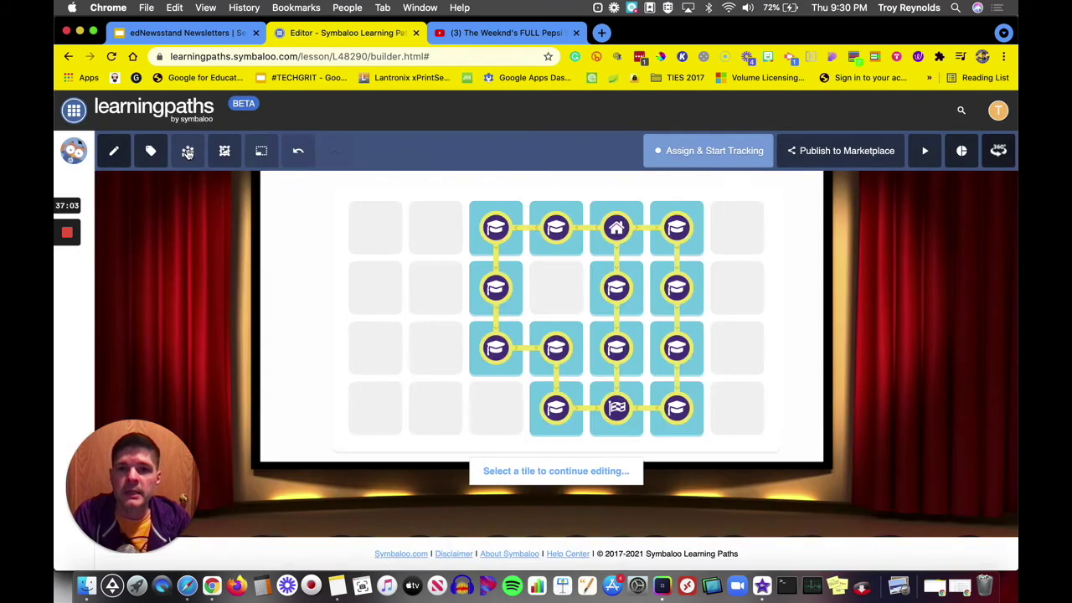
Look over the reward options for the path's questions and close them without adding any reward
left_click(187, 150)
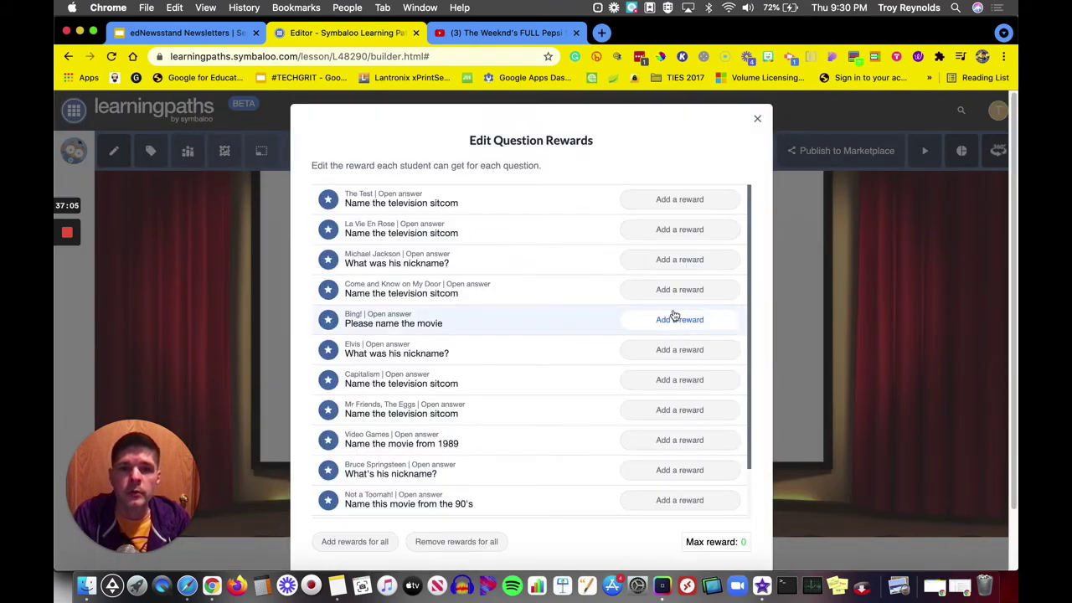
left_click(756, 122)
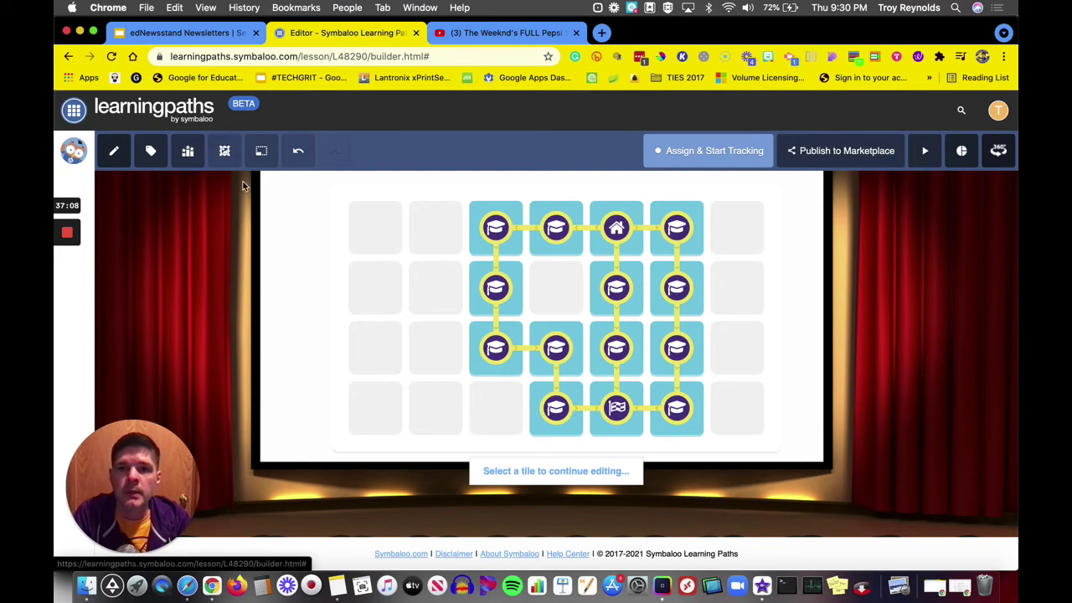
Look through the available themes and background images and the grid size choices, leaving both settings as they are
left_click(225, 153)
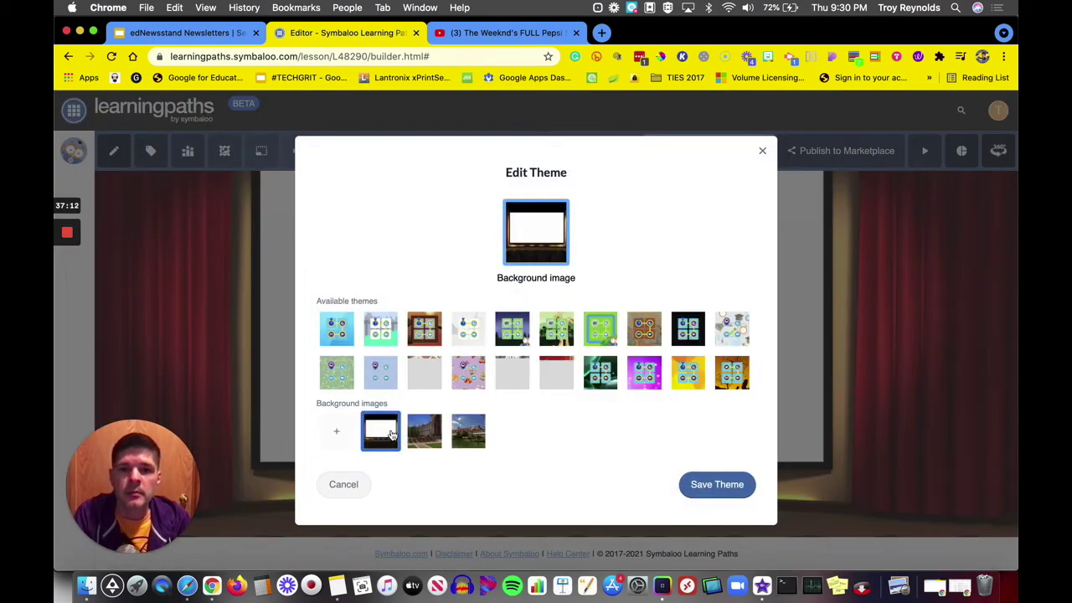
left_click(337, 436)
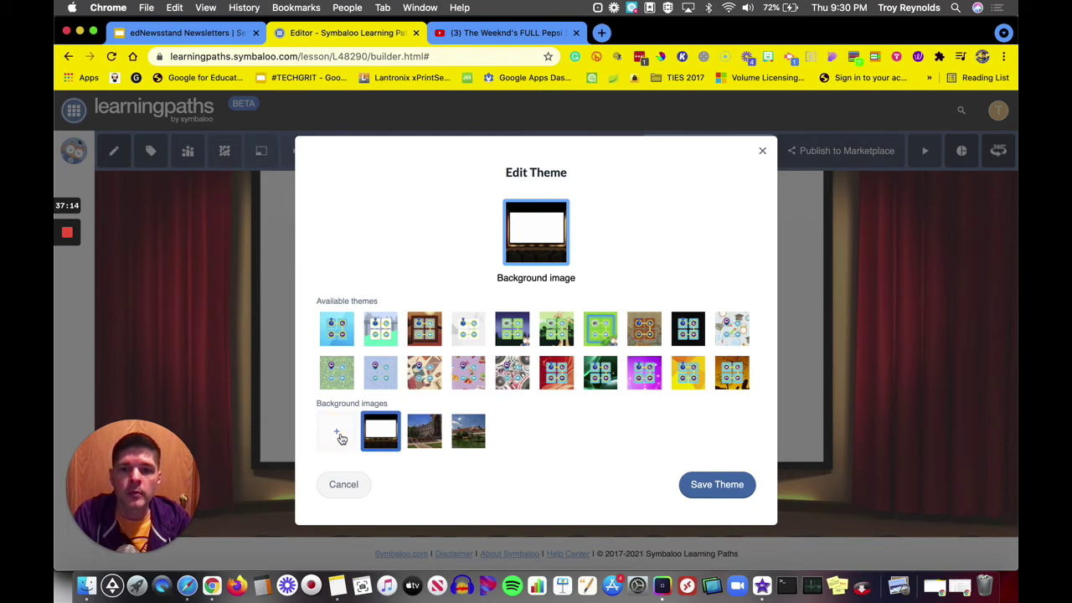
left_click(711, 352)
left_click(351, 486)
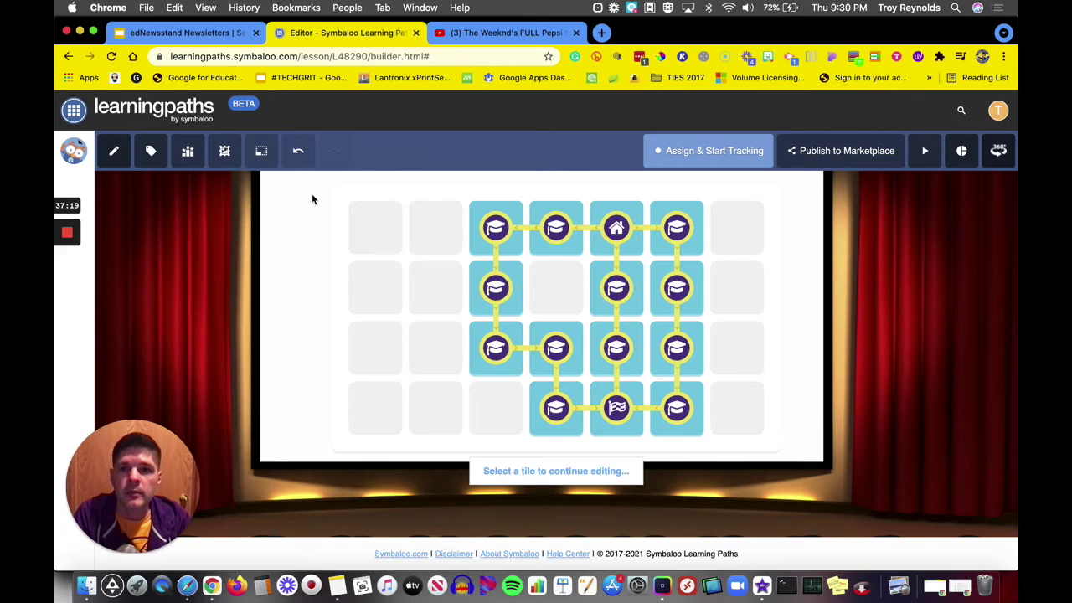
left_click(261, 152)
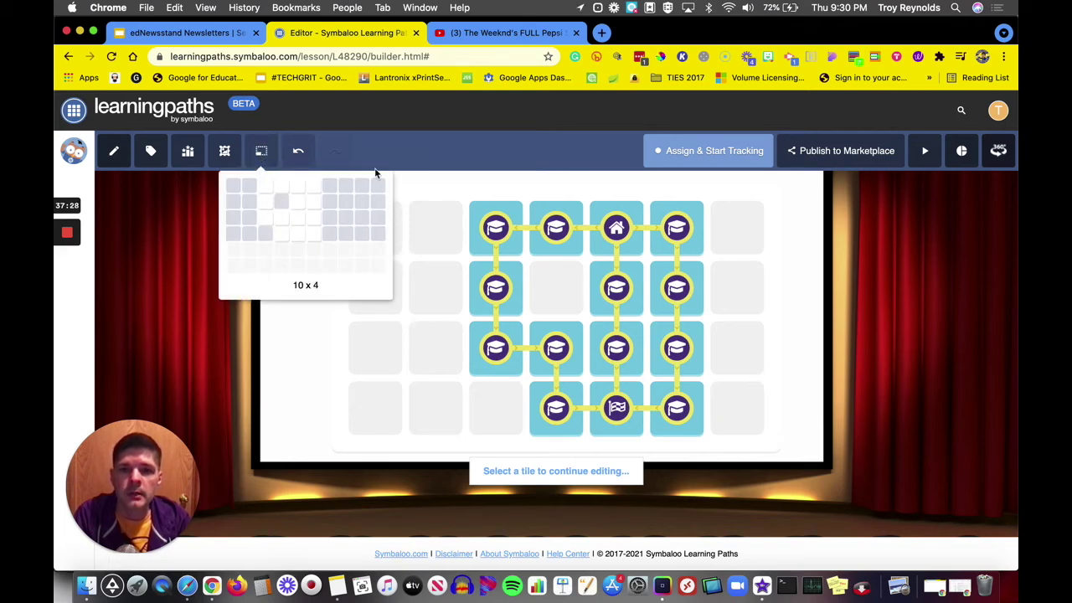
left_click(397, 151)
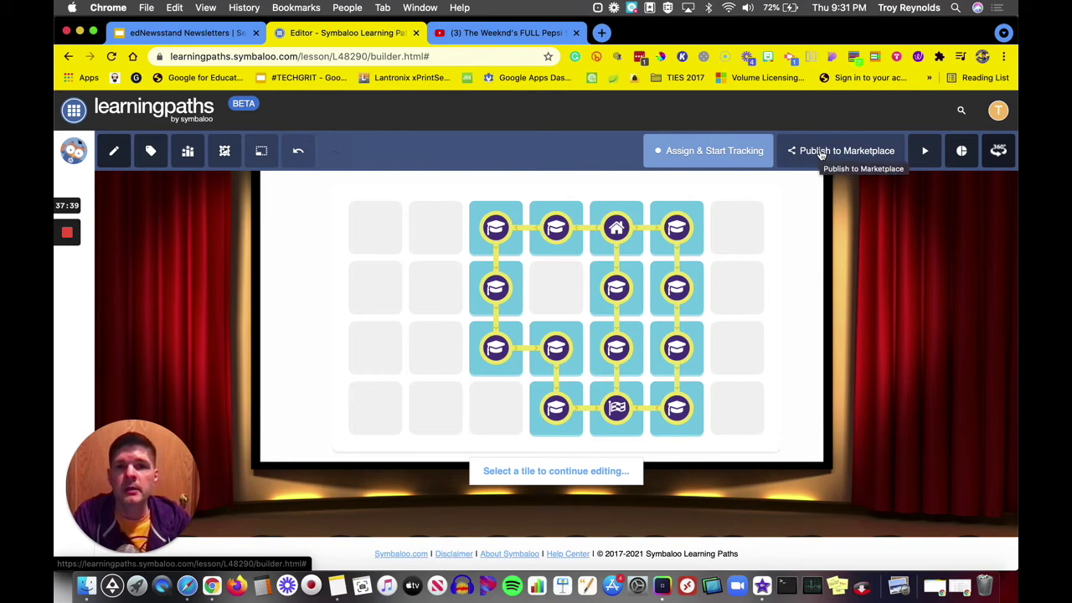
Assign the learning path to students and start tracking it
left_click(686, 155)
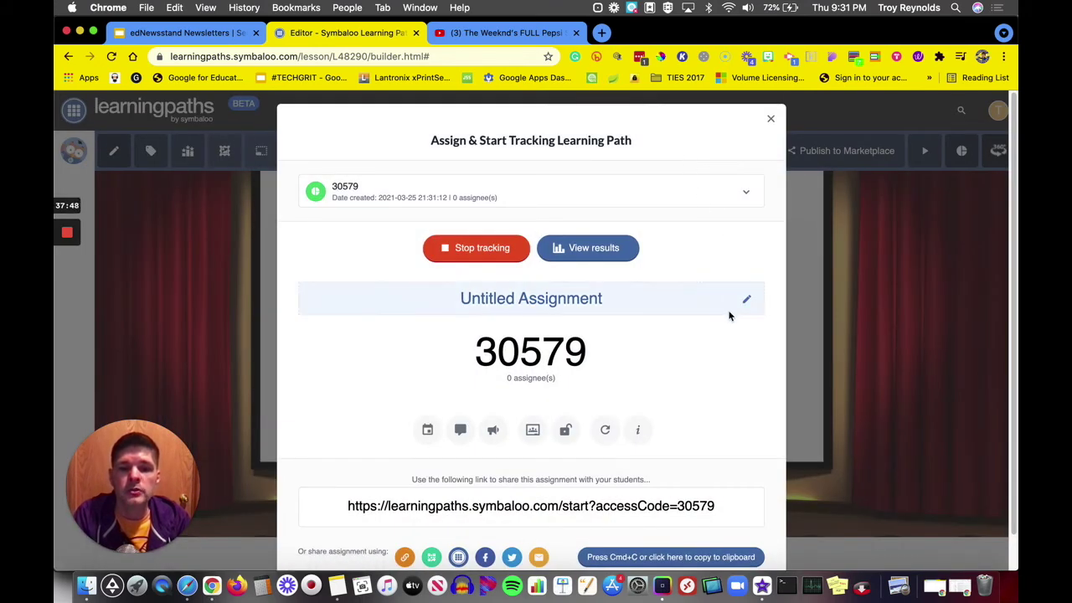
scroll(725, 316, "down", 1)
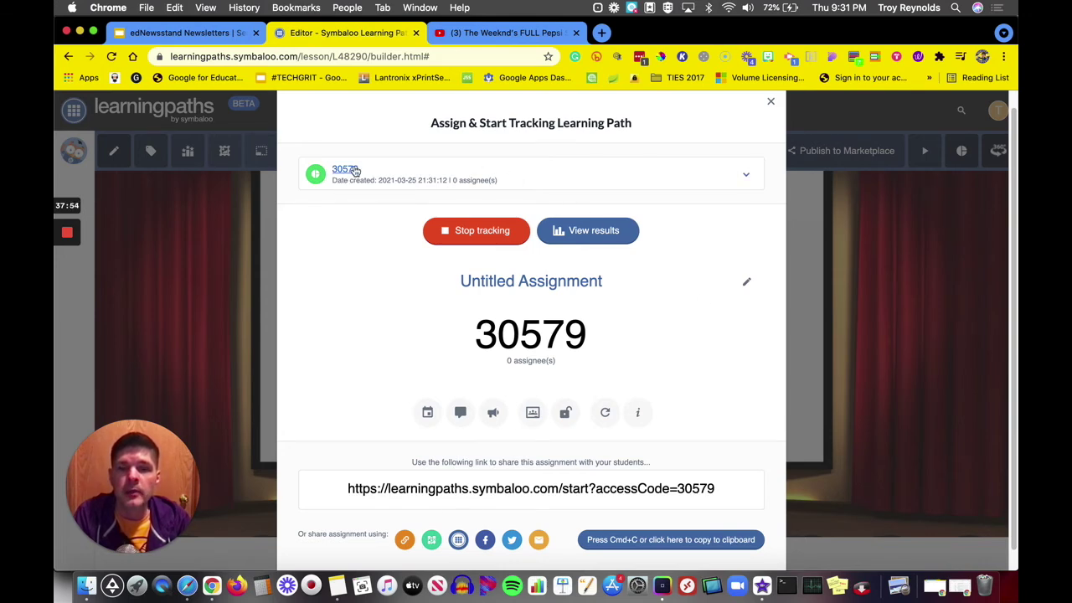
scroll(531, 333, "down", 1)
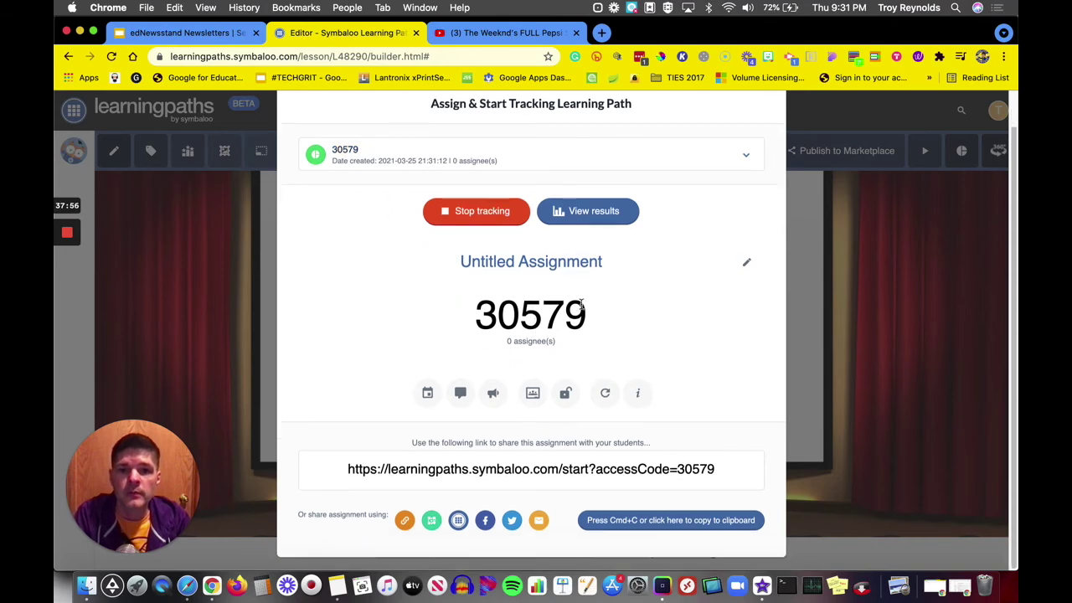
Show the assignment's due date setting and Google Classroom connection, and examine its sharing link area
left_click(429, 395)
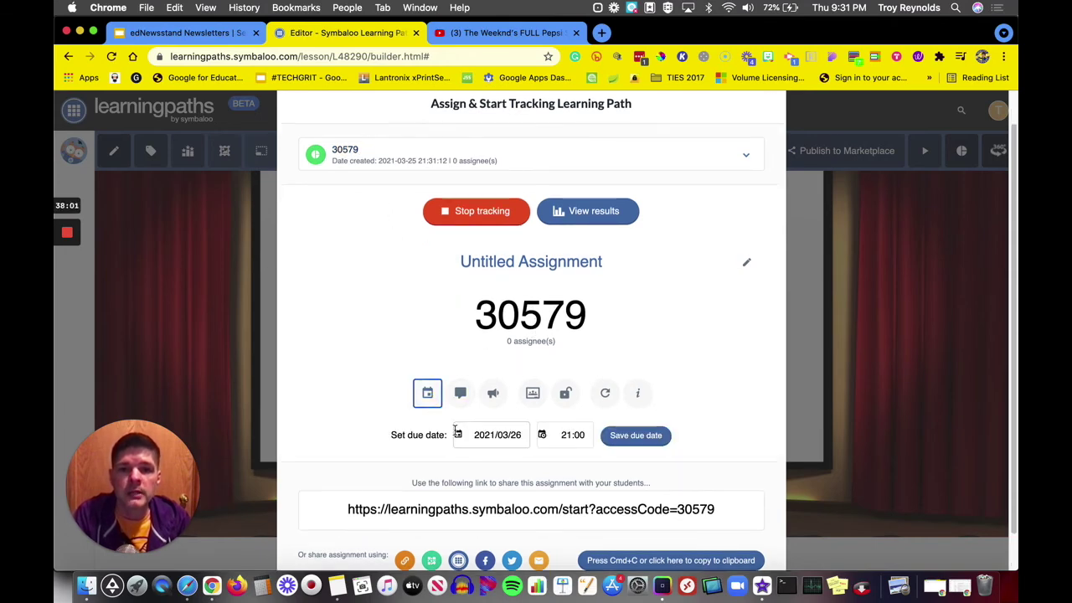
left_click(532, 393)
scroll(545, 398, "down", 2)
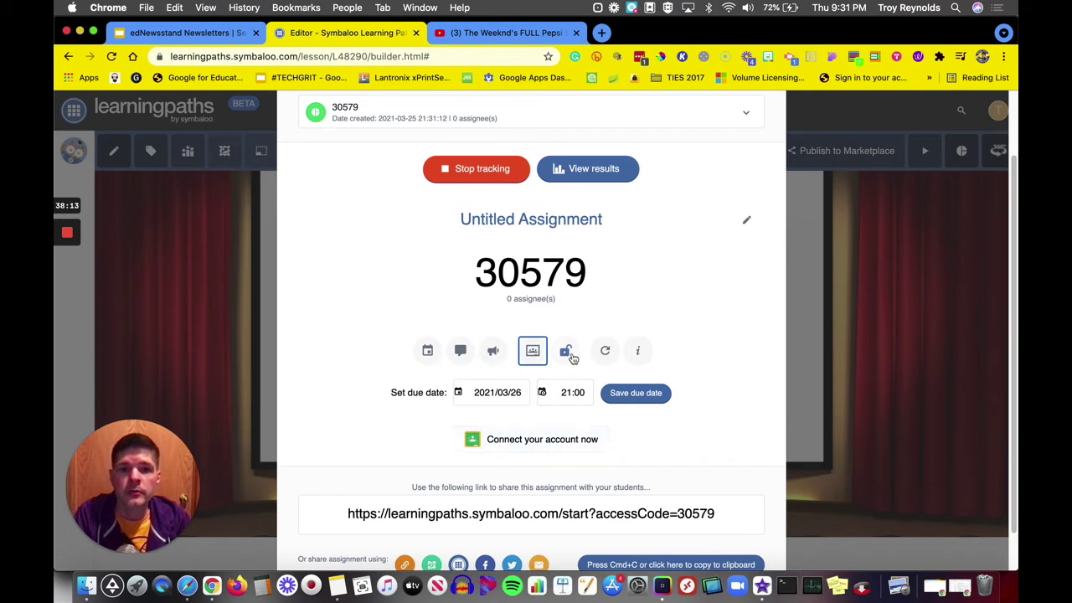
left_click(637, 350)
scroll(637, 350, "down", 2)
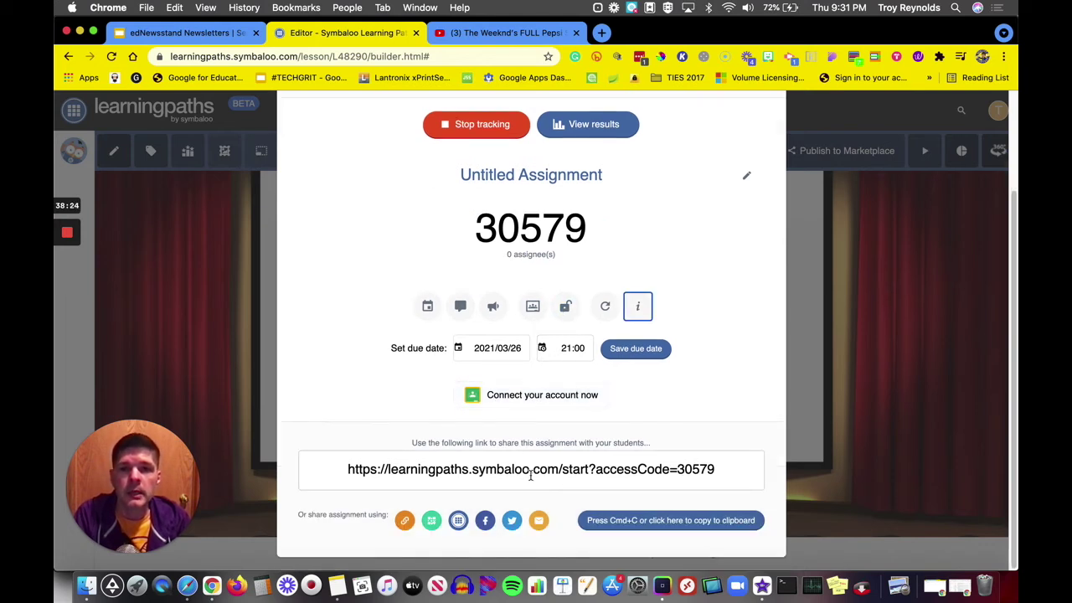
Preview sharing the assignment as a new Symbaloo tile and close that page without adding the tile
left_click(431, 520)
left_click(457, 520)
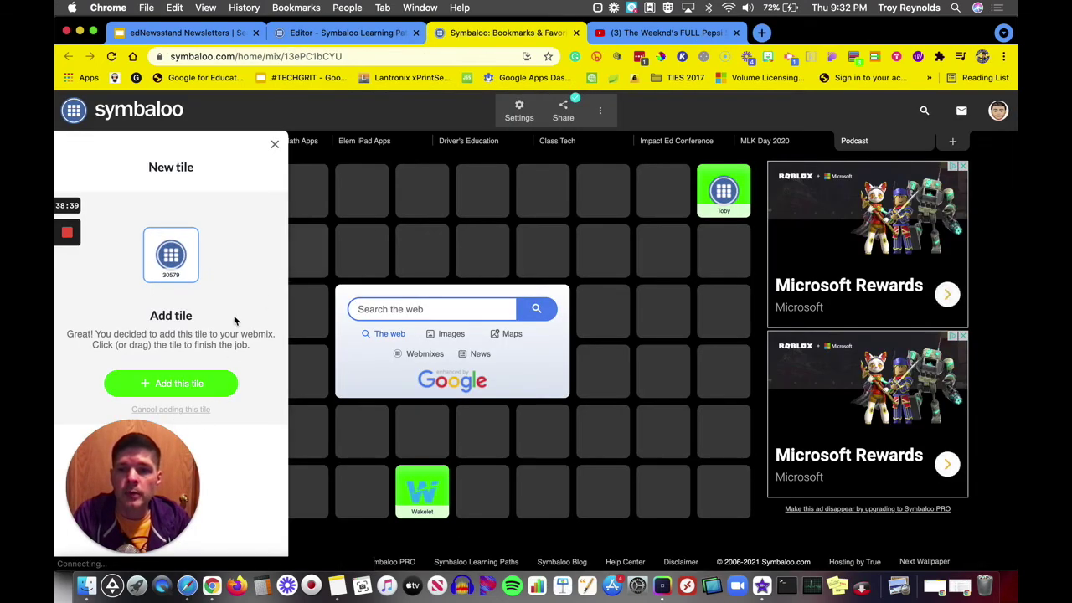
left_click(575, 34)
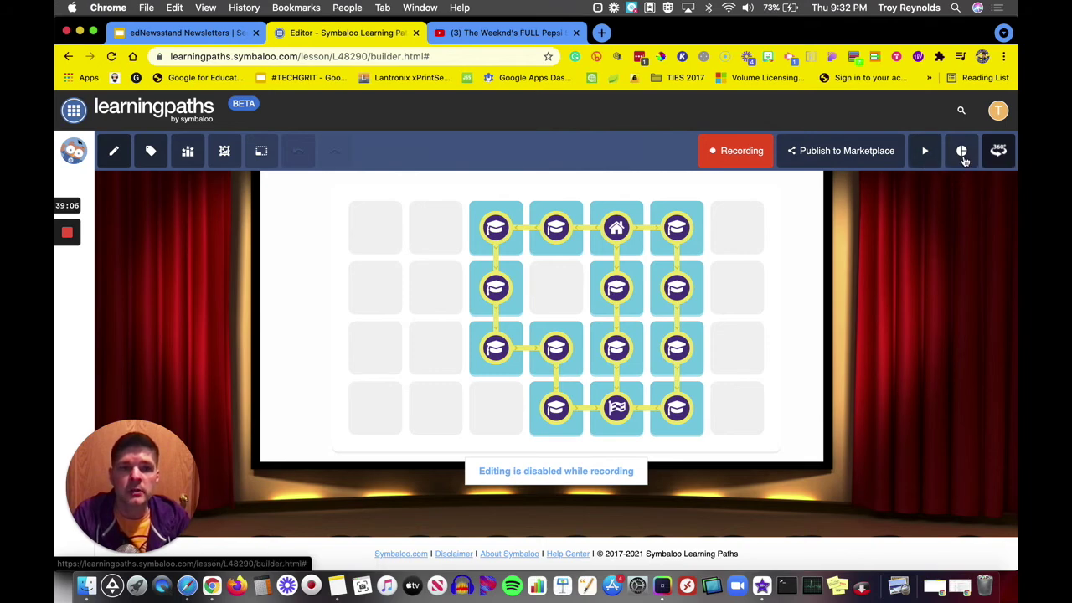
Open the assignment's results page and examine the tile overview and the student score, reward and progress table
left_click(962, 154)
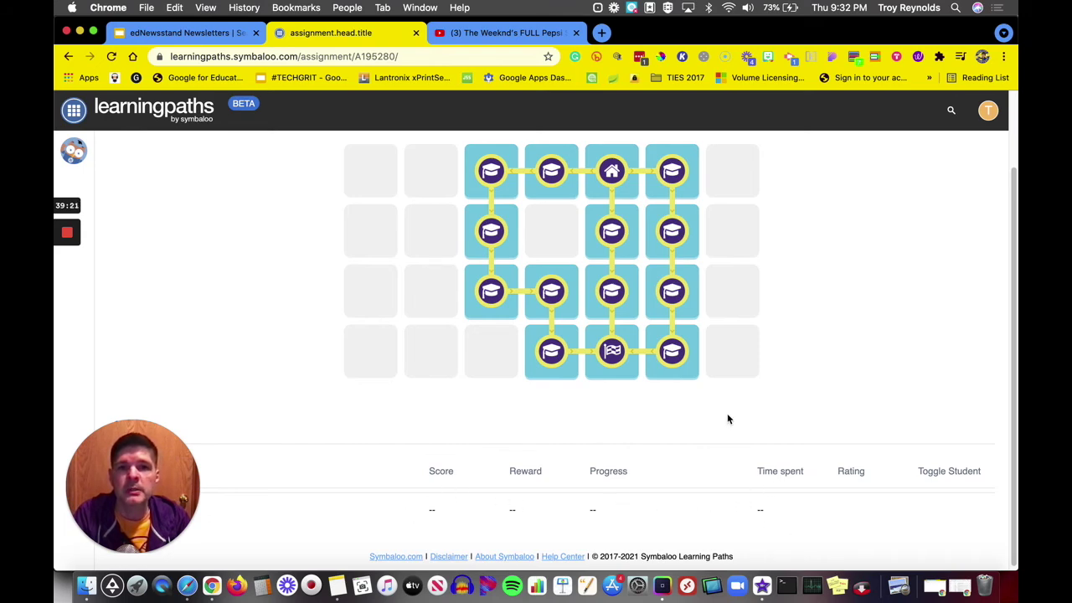
scroll(726, 416, "up", 2)
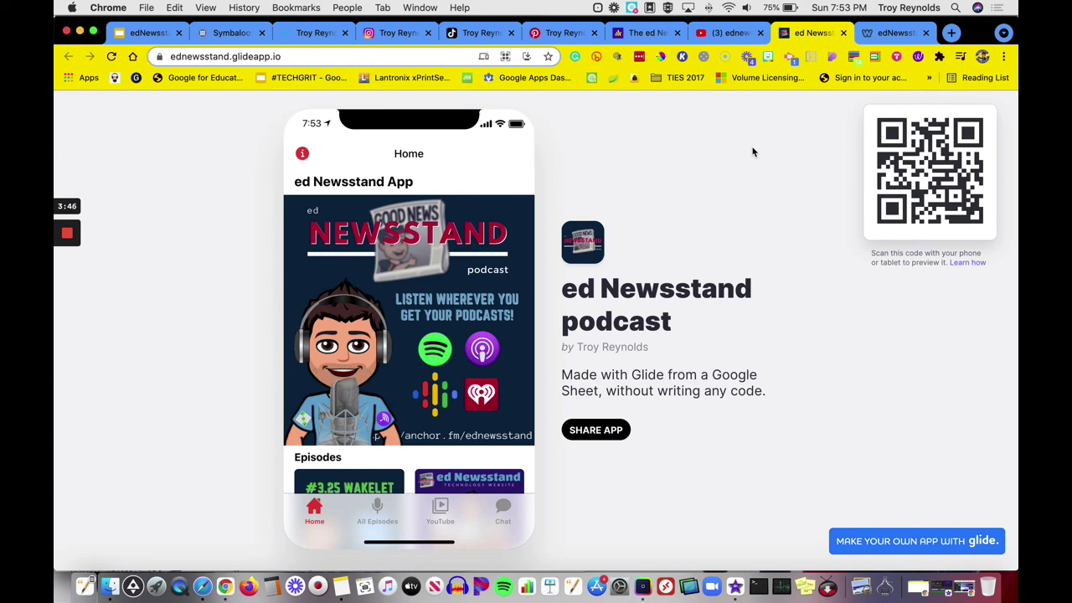
Switch from the ed Newsstand podcast app page to the edNewsstand Weebly website
key("ctrl+Tab")
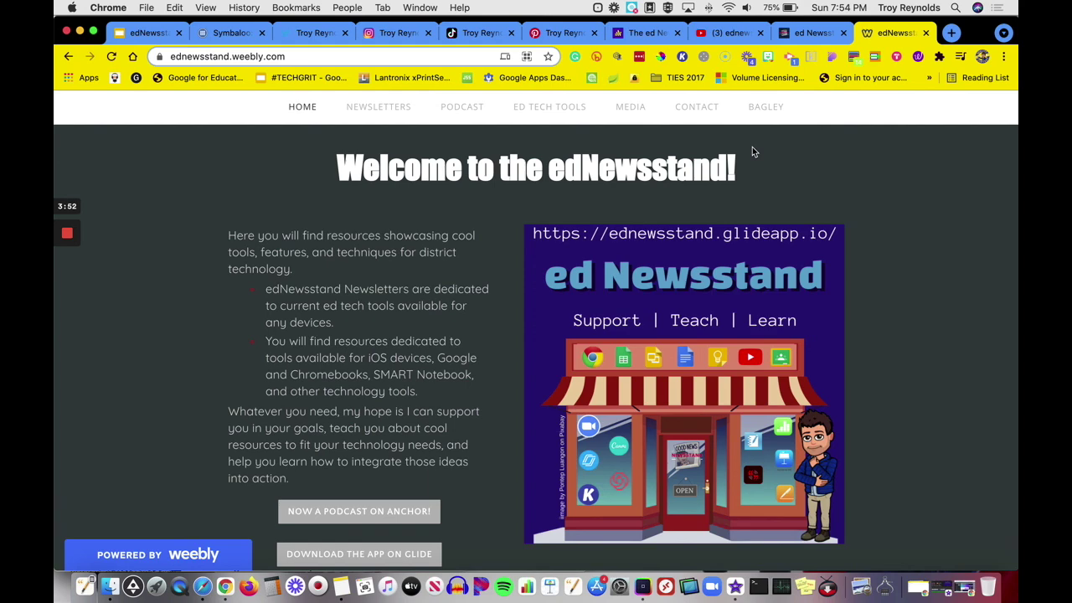